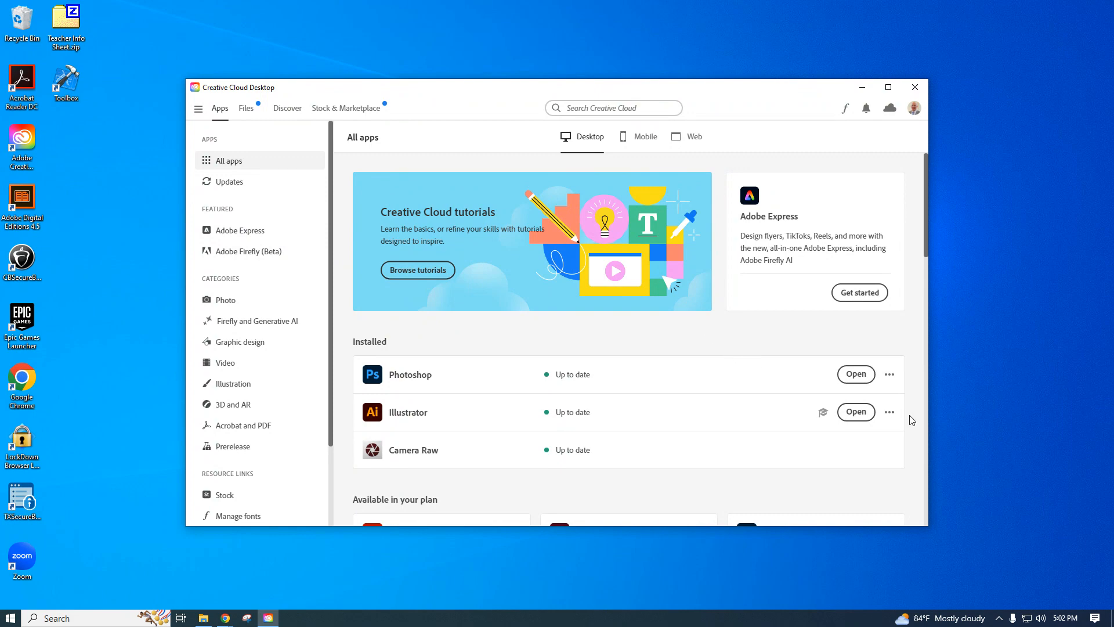
Open Illustrator and create a new portrait Letter print document with its units set to inches
left_click(856, 412)
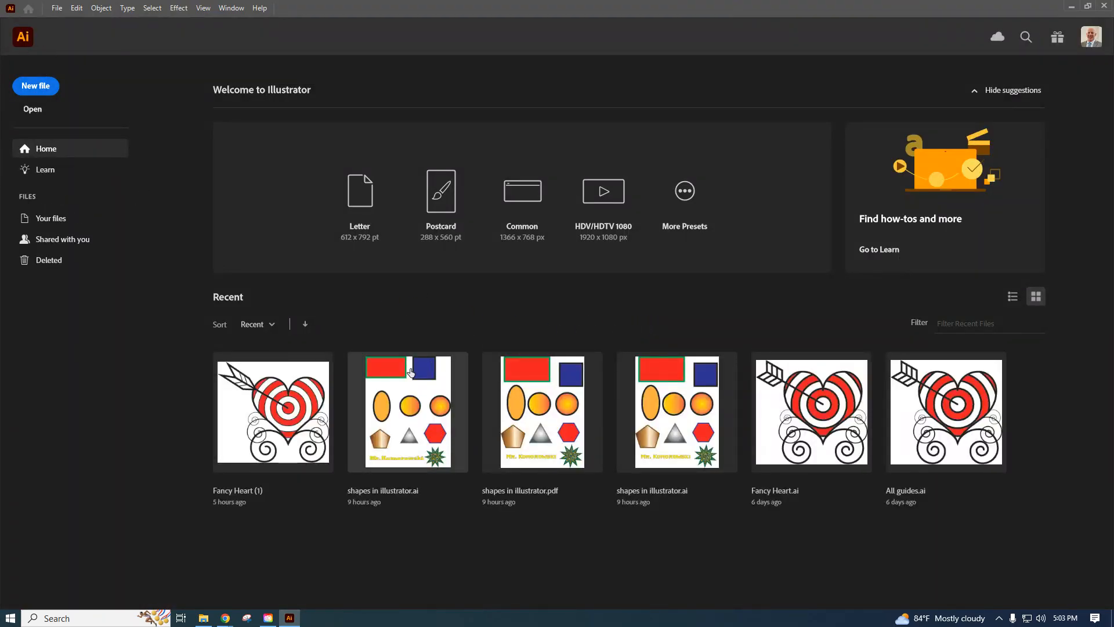
left_click(23, 86)
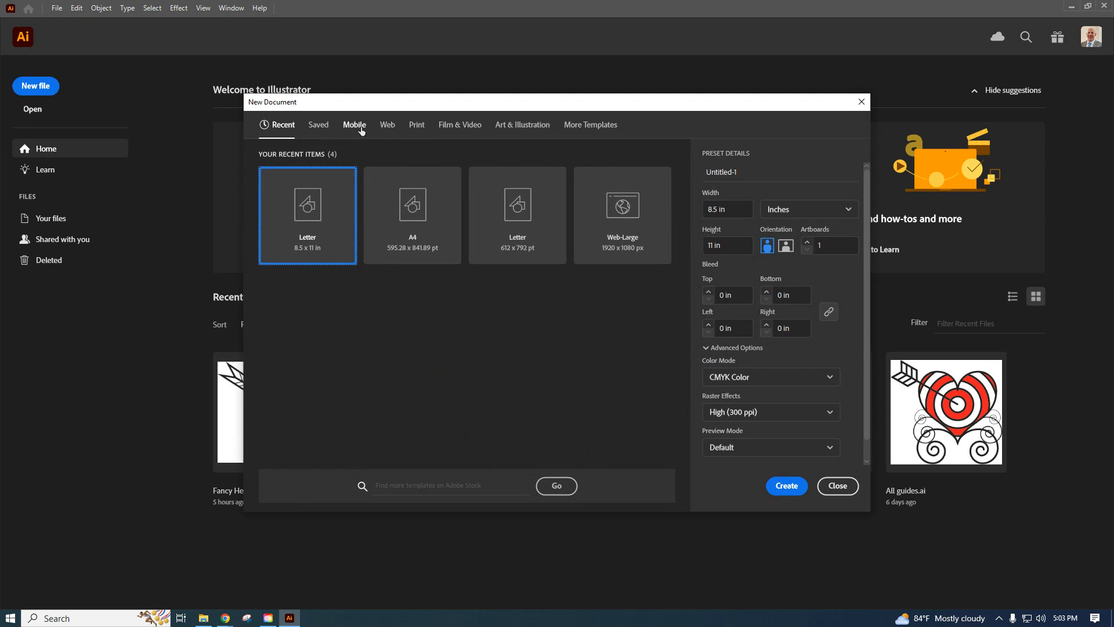
left_click(417, 126)
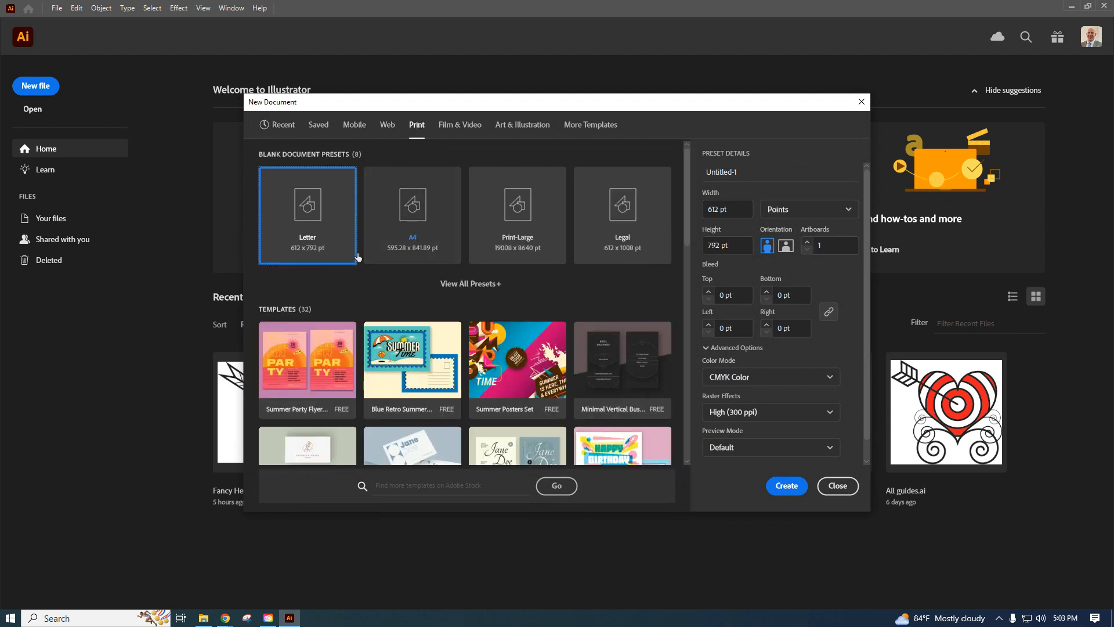
left_click(795, 210)
left_click(799, 286)
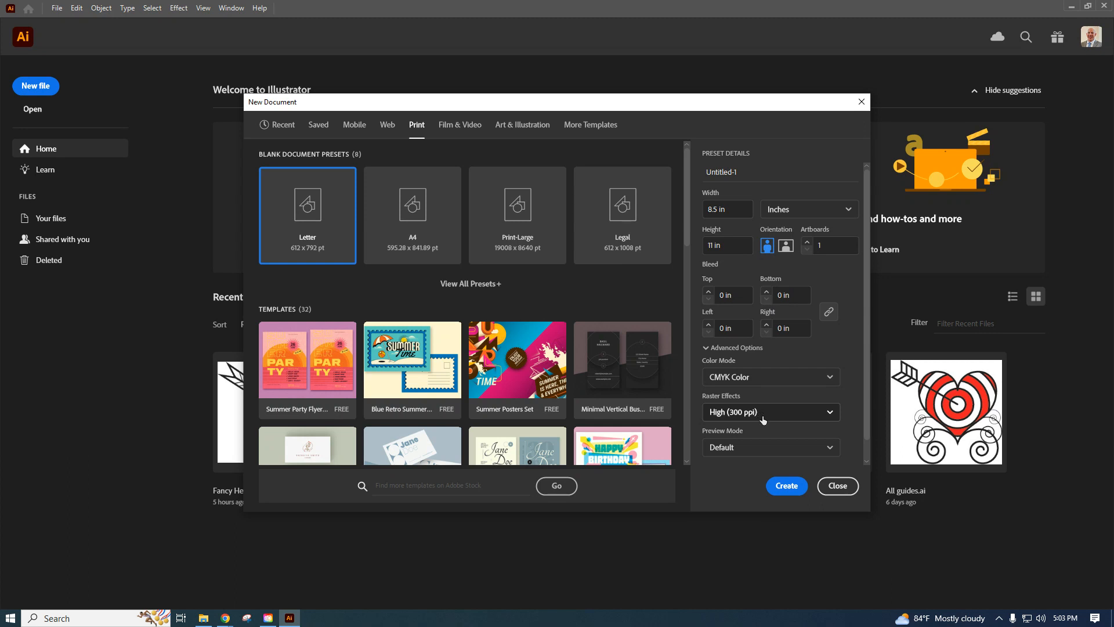
left_click(787, 487)
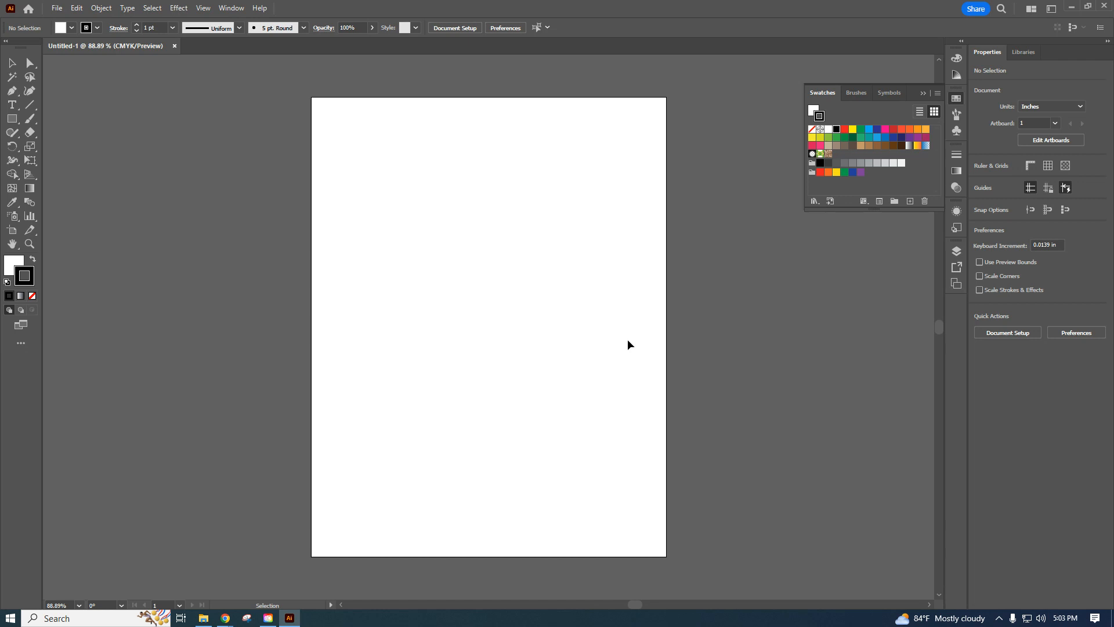
Choose the Essentials Classic workspace
left_click(229, 10)
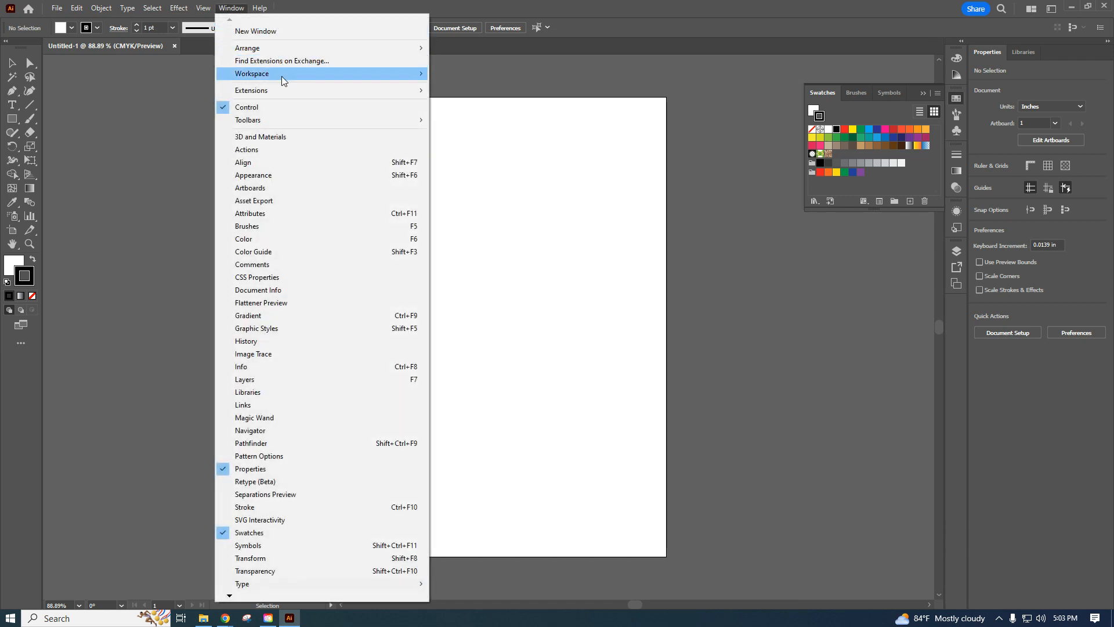
mouse_move(281, 75)
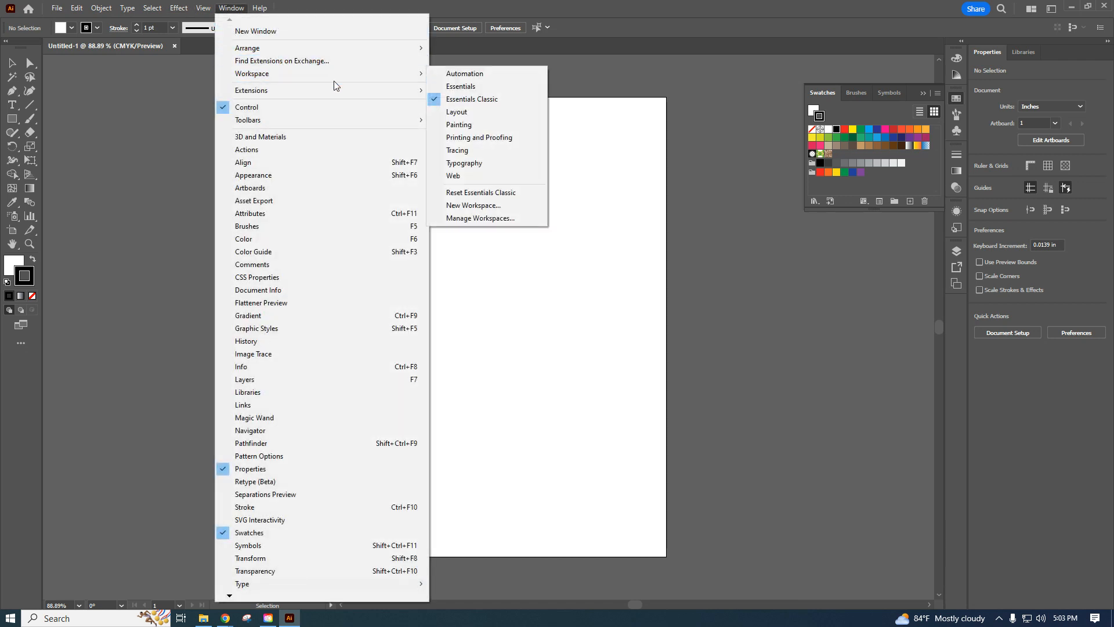
left_click(481, 101)
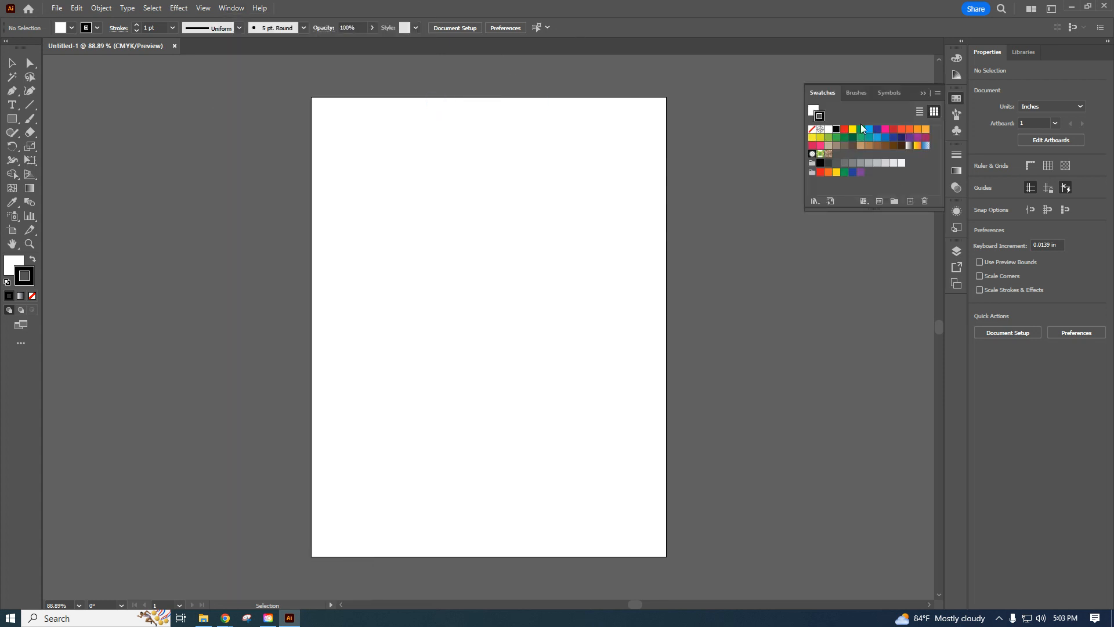
Display the document's layers and set their row size to Medium in the Layers Panel Options
left_click(959, 249)
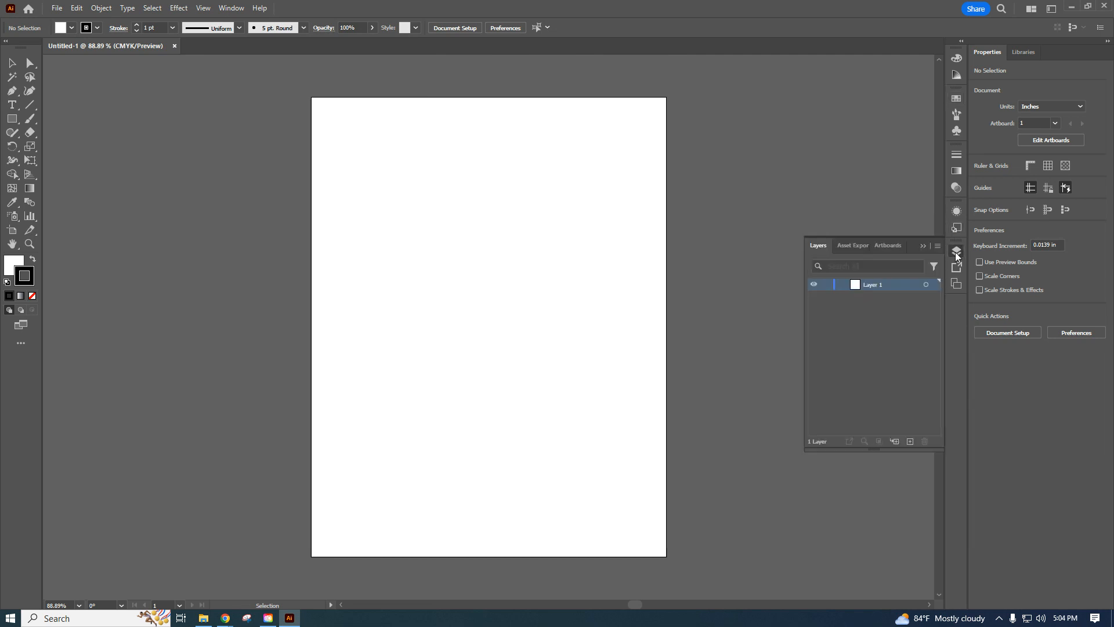
left_click(937, 246)
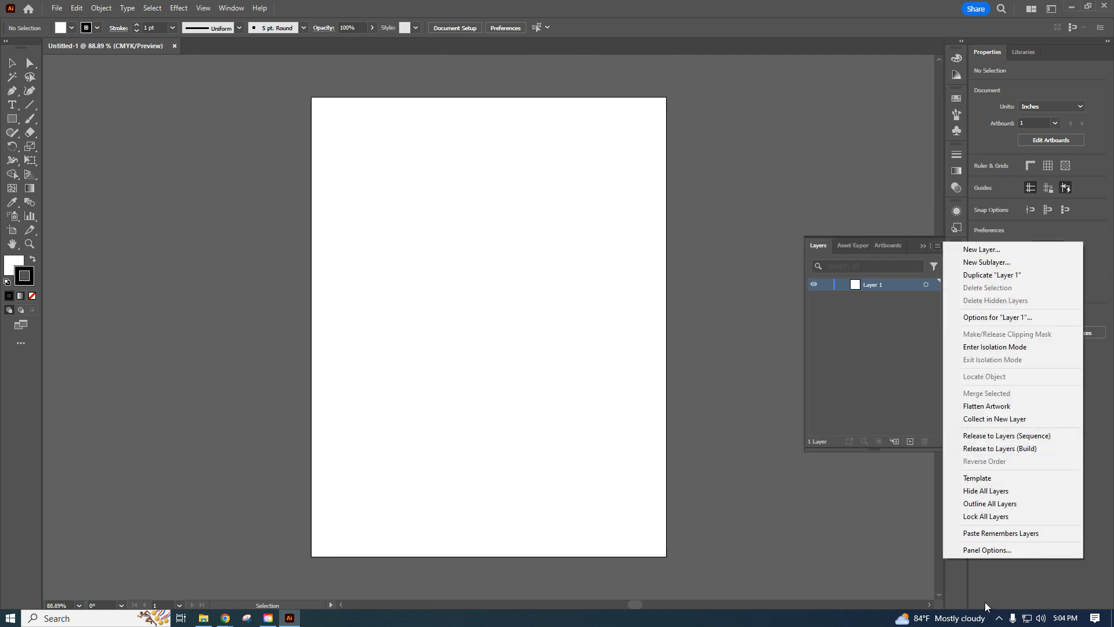
left_click(976, 555)
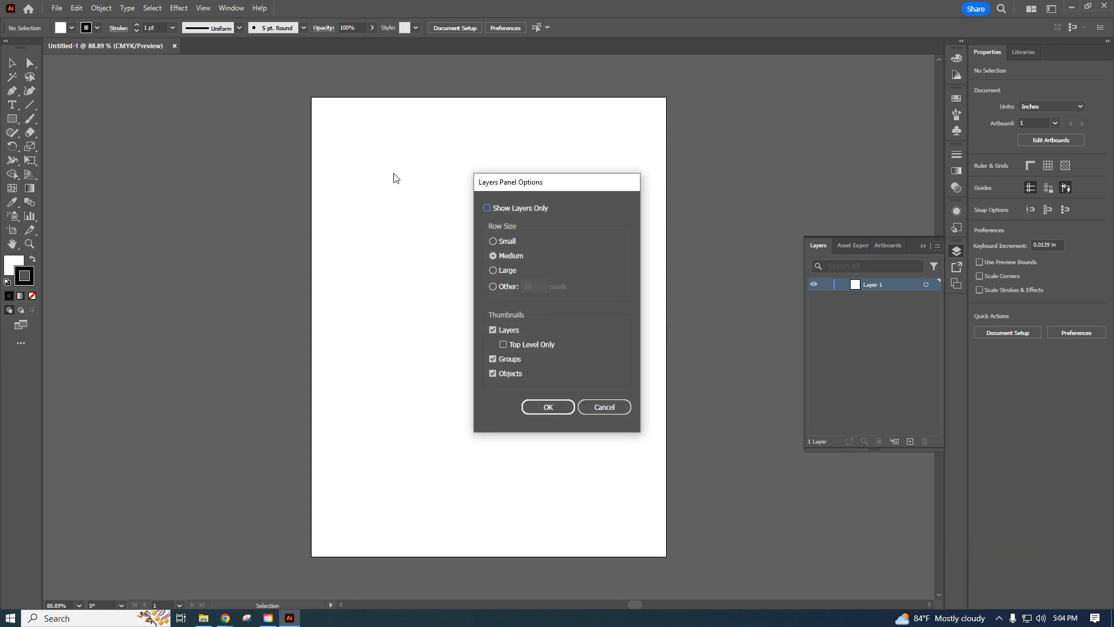
left_click(497, 256)
left_click(548, 407)
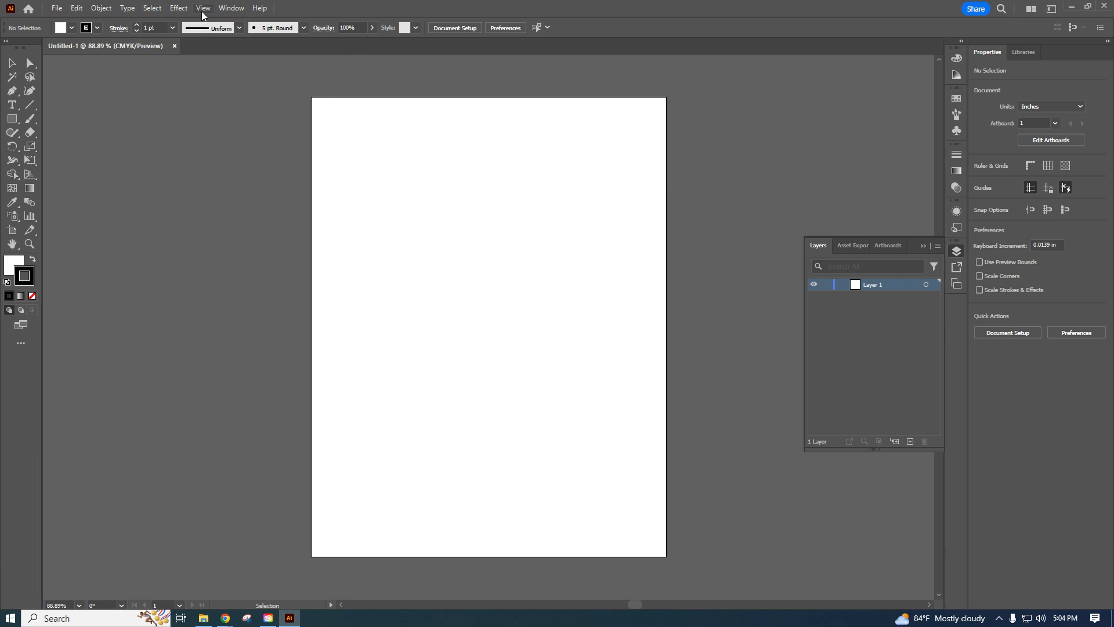
left_click(203, 8)
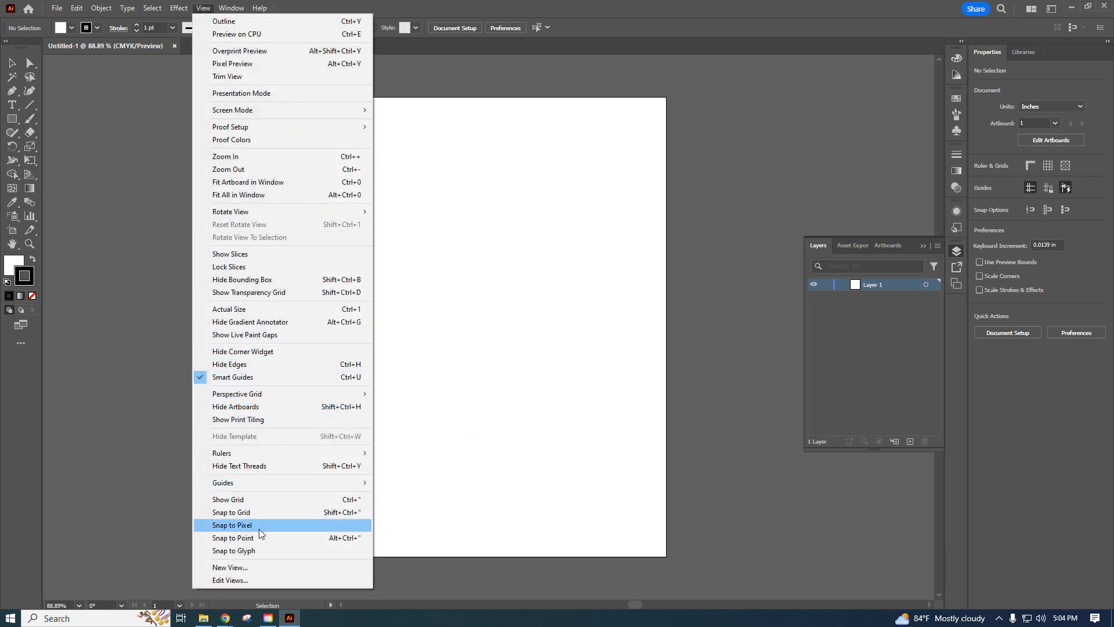
left_click(207, 9)
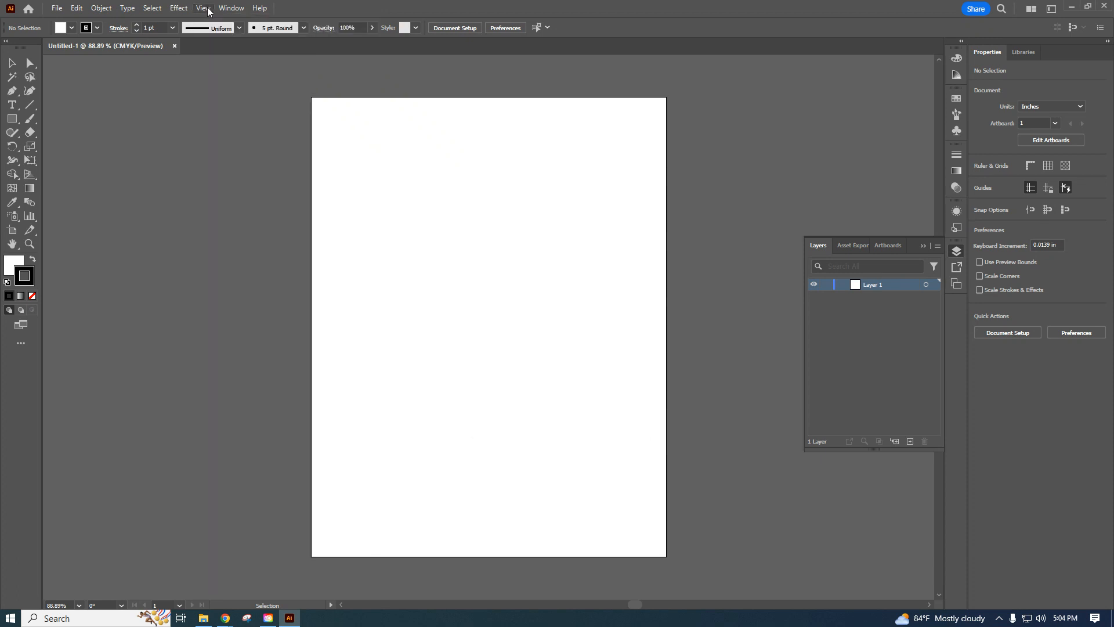
Draw a rectangle about 3.56 by 2.11 in near the page's upper-left corner and set its stroke weight to 10 pt
left_click(12, 120)
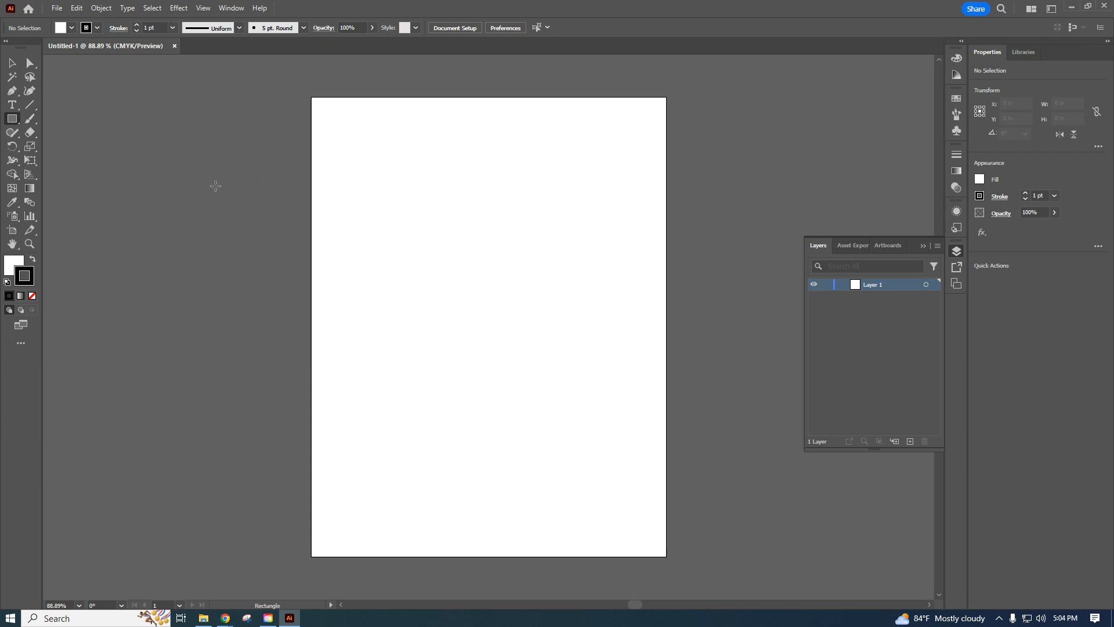
left_click(13, 263)
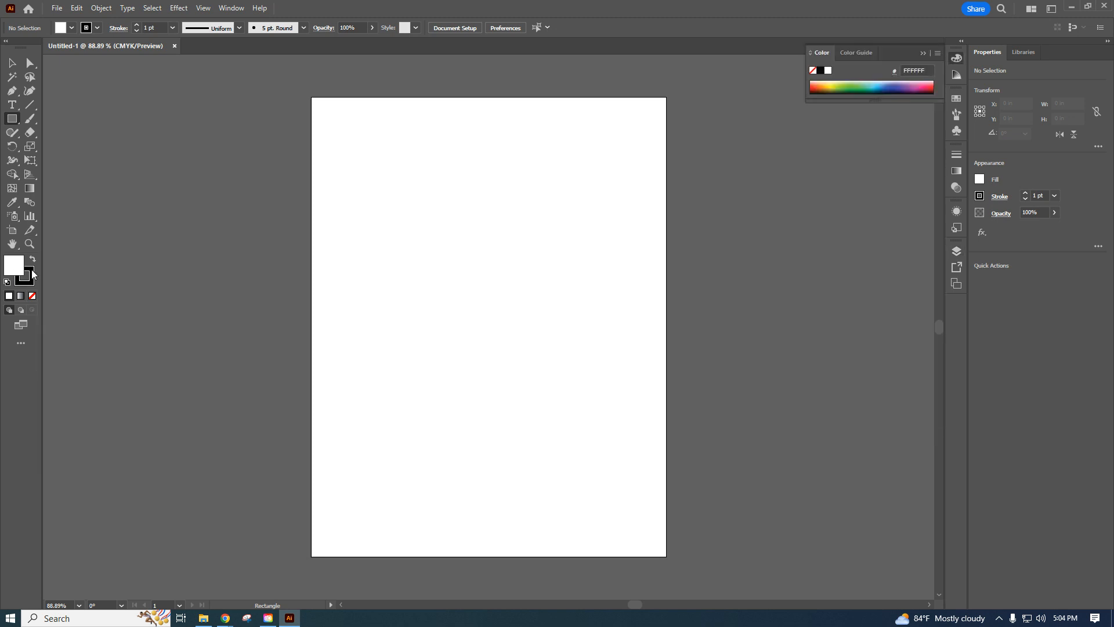
left_click(32, 275)
mouse_move(329, 131)
left_mouse_down()
mouse_move(464, 224)
mouse_move(478, 218)
left_mouse_up()
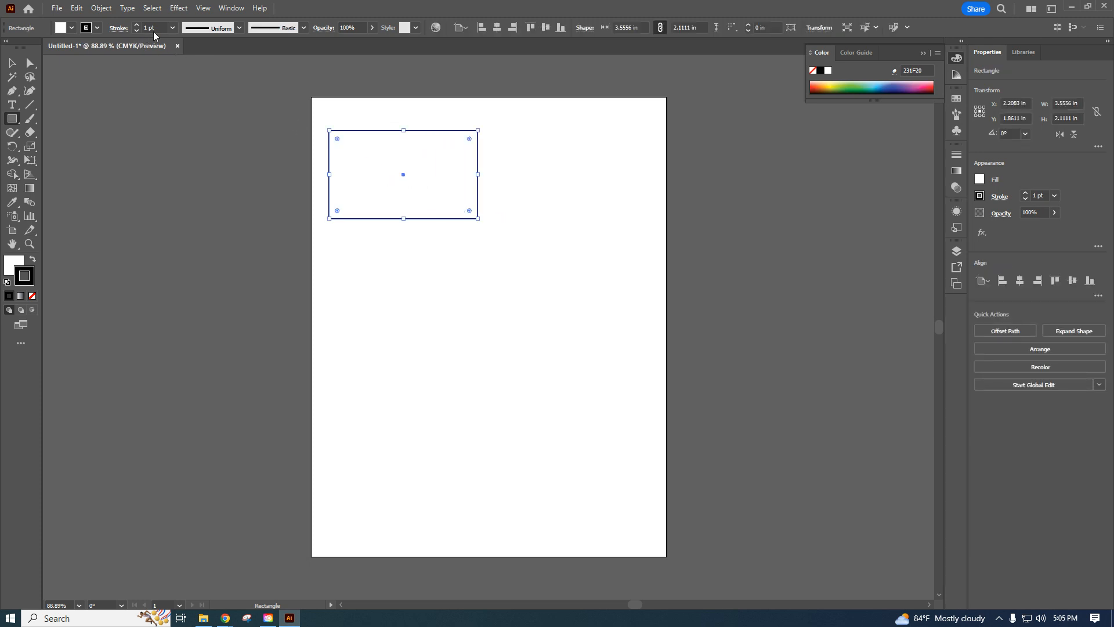
left_click(172, 28)
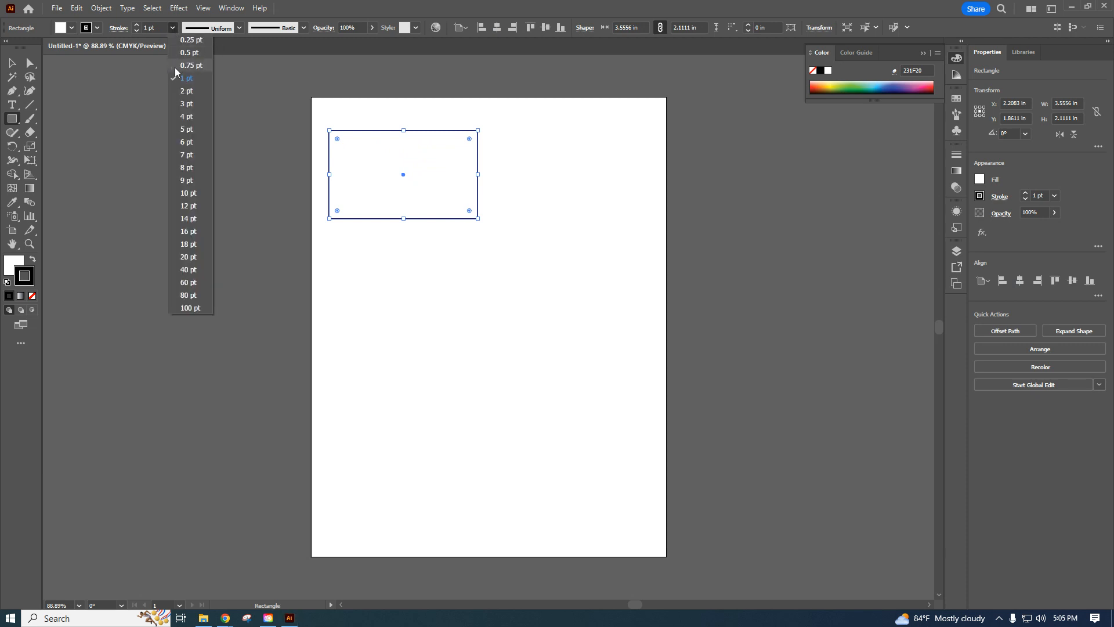
left_click(188, 193)
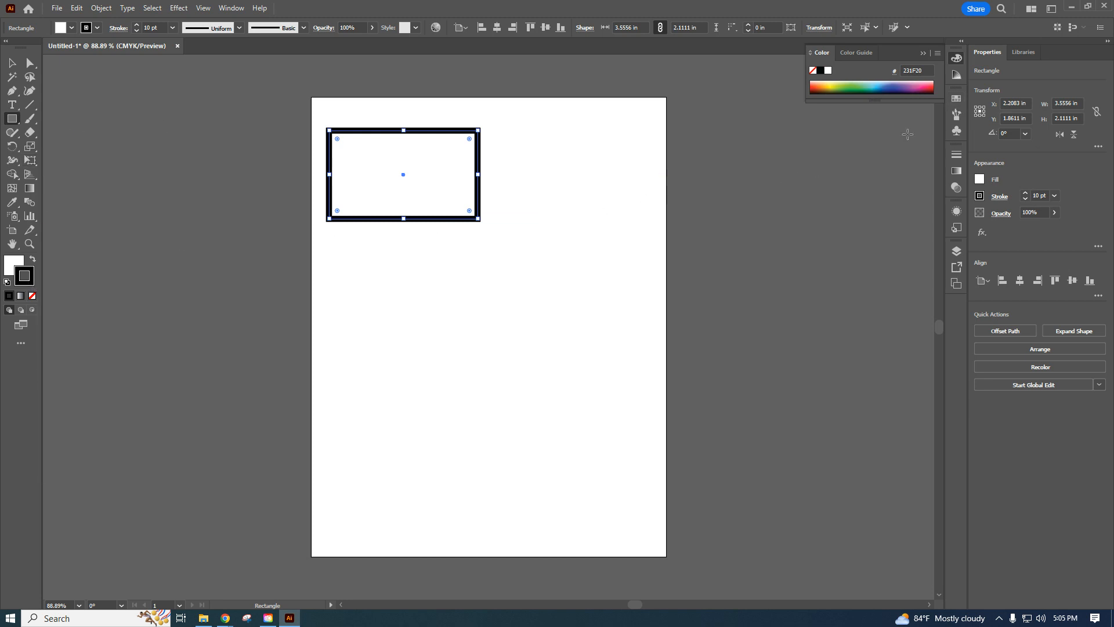
Color the rectangle with a green stroke and a red fill from the swatches
left_click(956, 98)
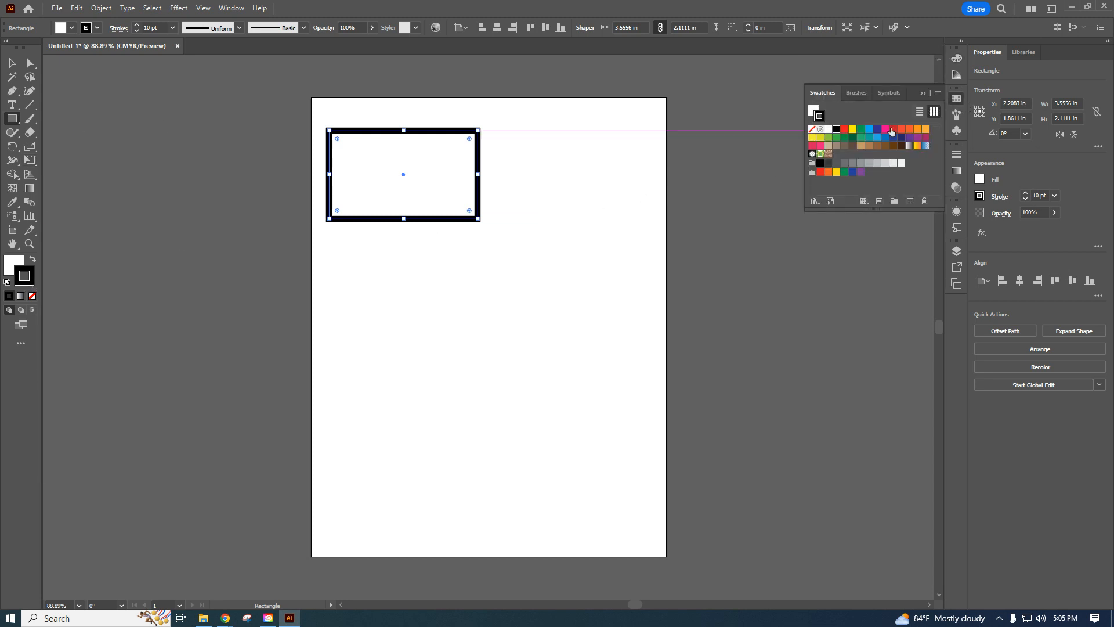
left_click(861, 130)
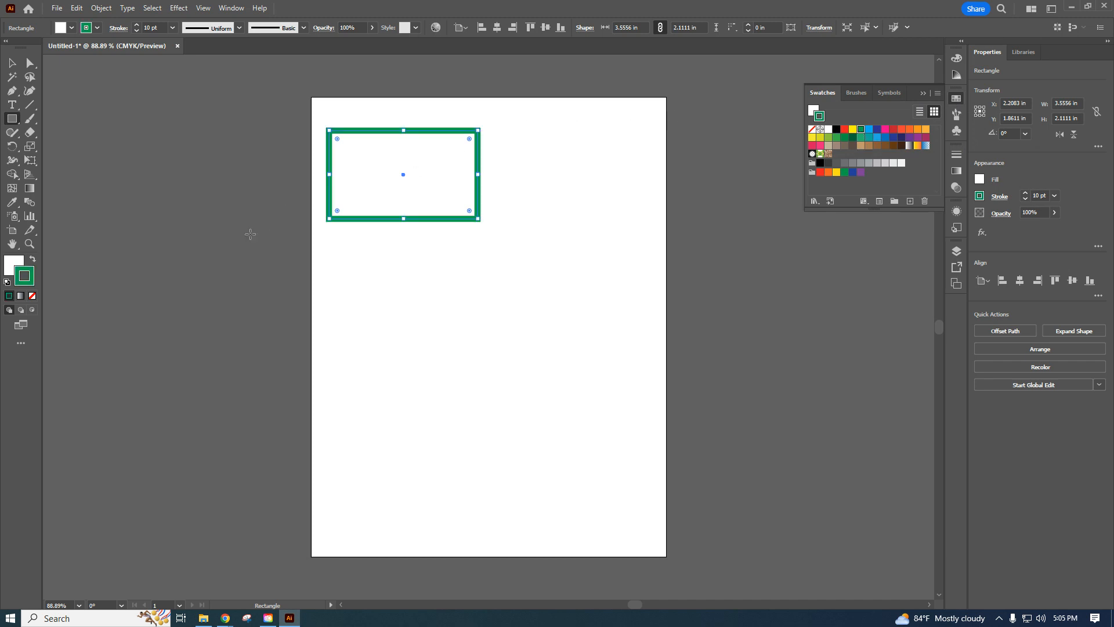
left_click(14, 266)
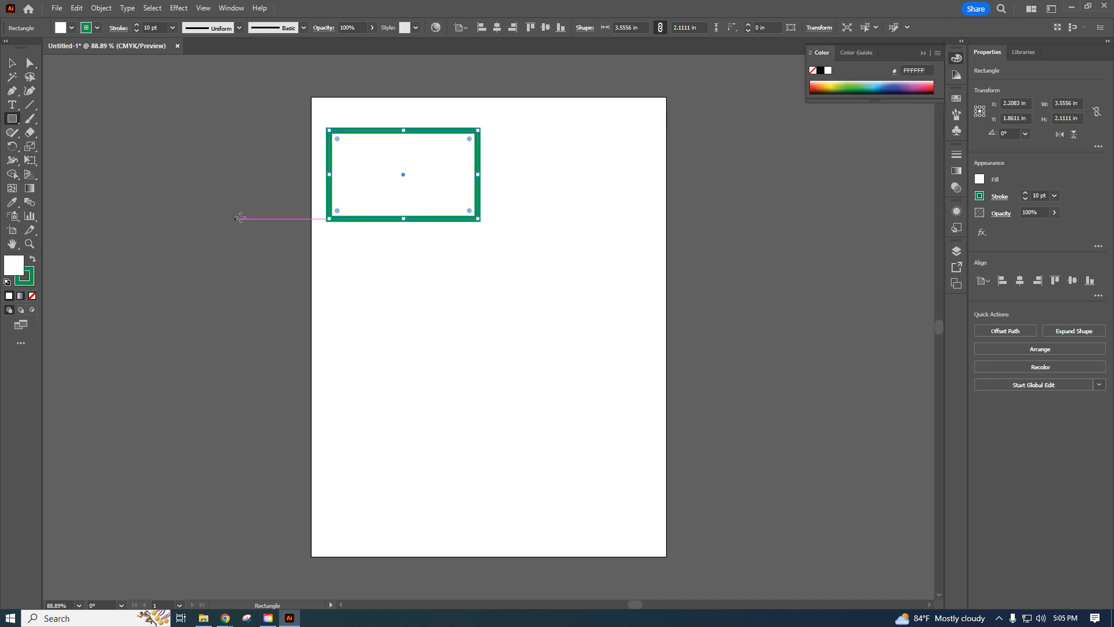
left_click(957, 101)
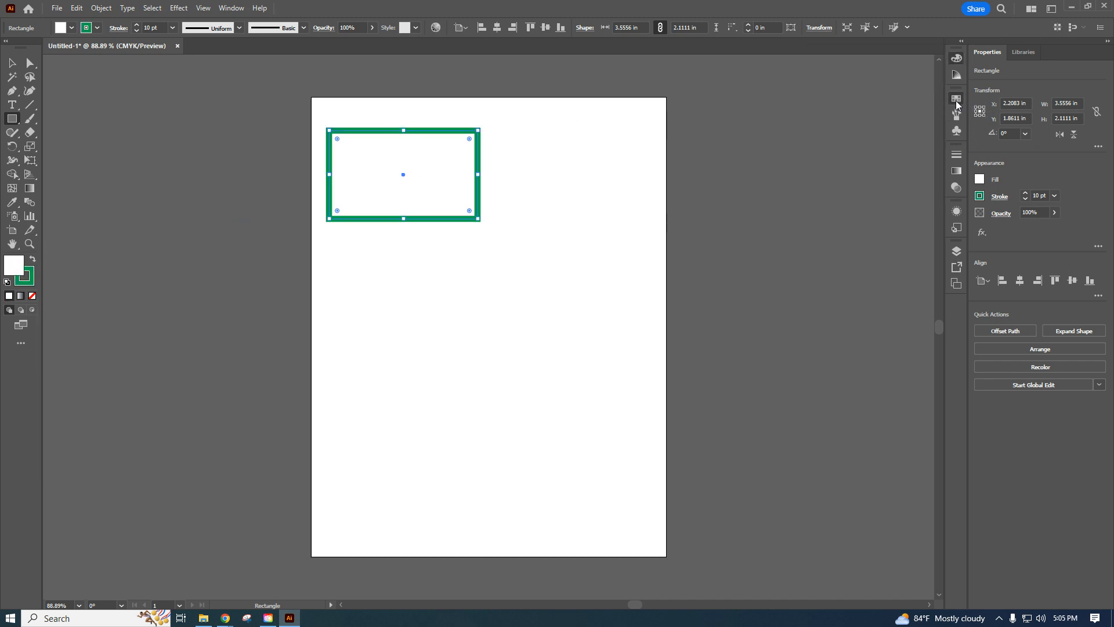
left_click(844, 129)
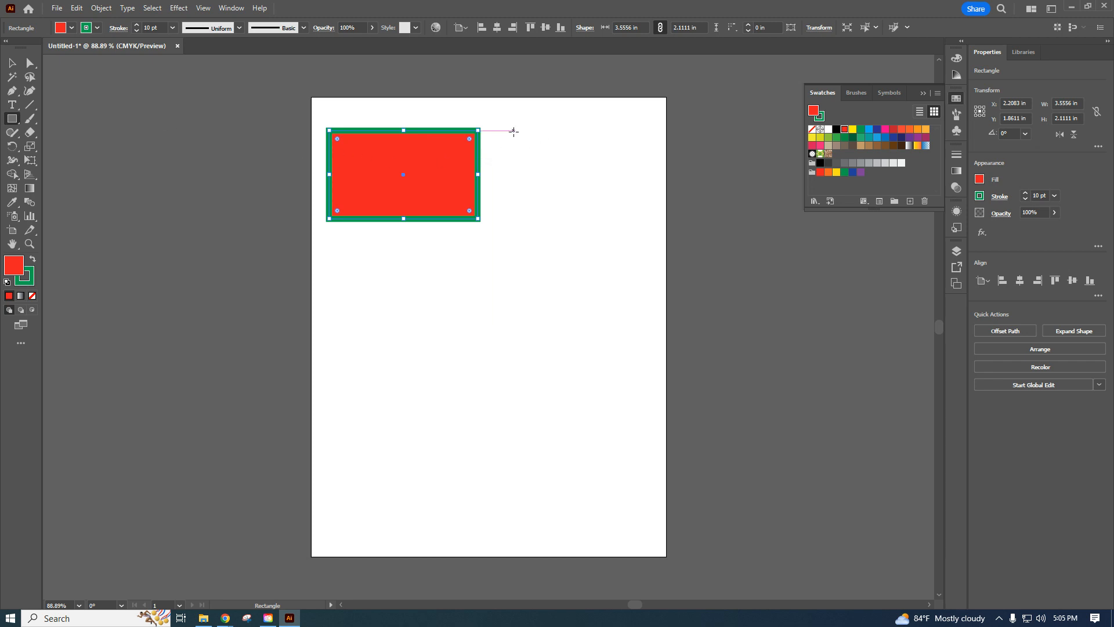
Draw a square about 2.19 in wide to the right of the red rectangle and make its stroke black
left_click_drag(514, 131, 605, 207)
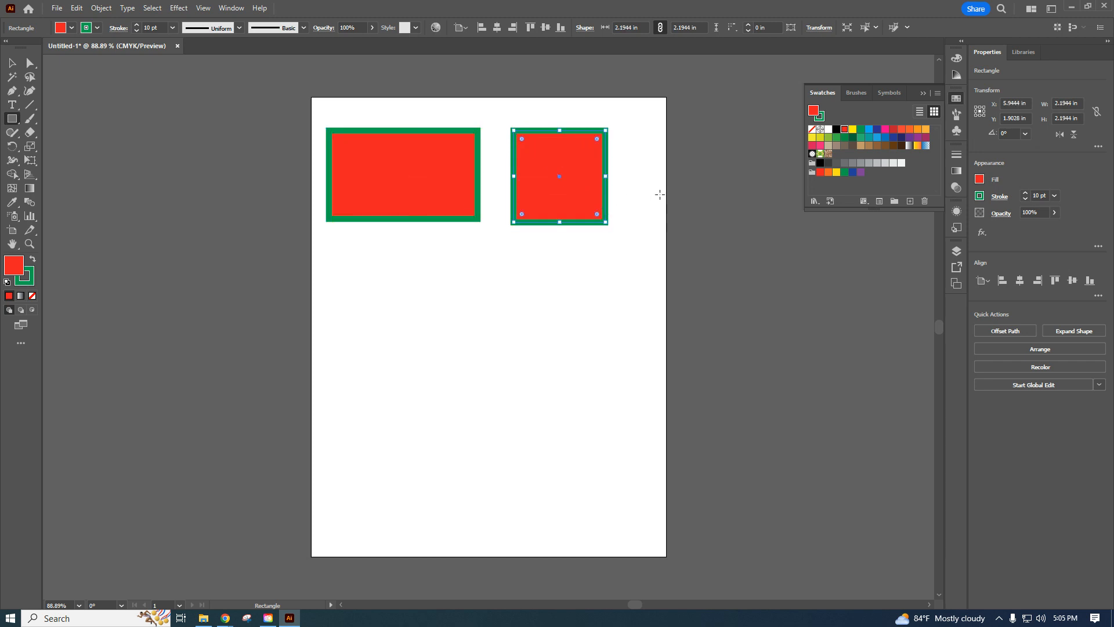
left_click(28, 281)
left_click(28, 281)
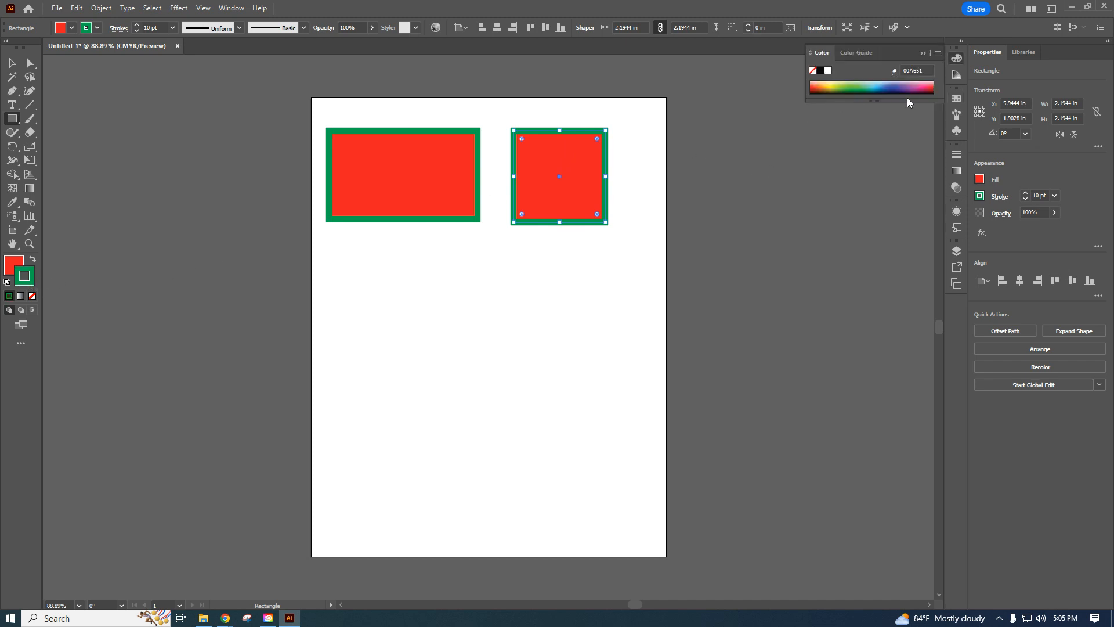
left_click(821, 71)
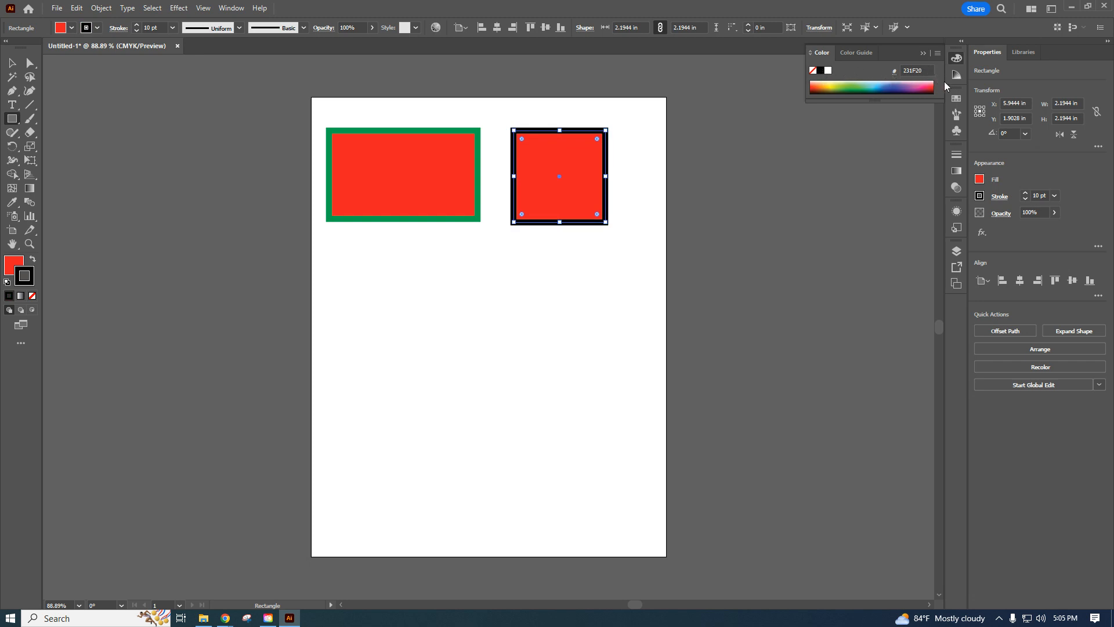
left_click(956, 100)
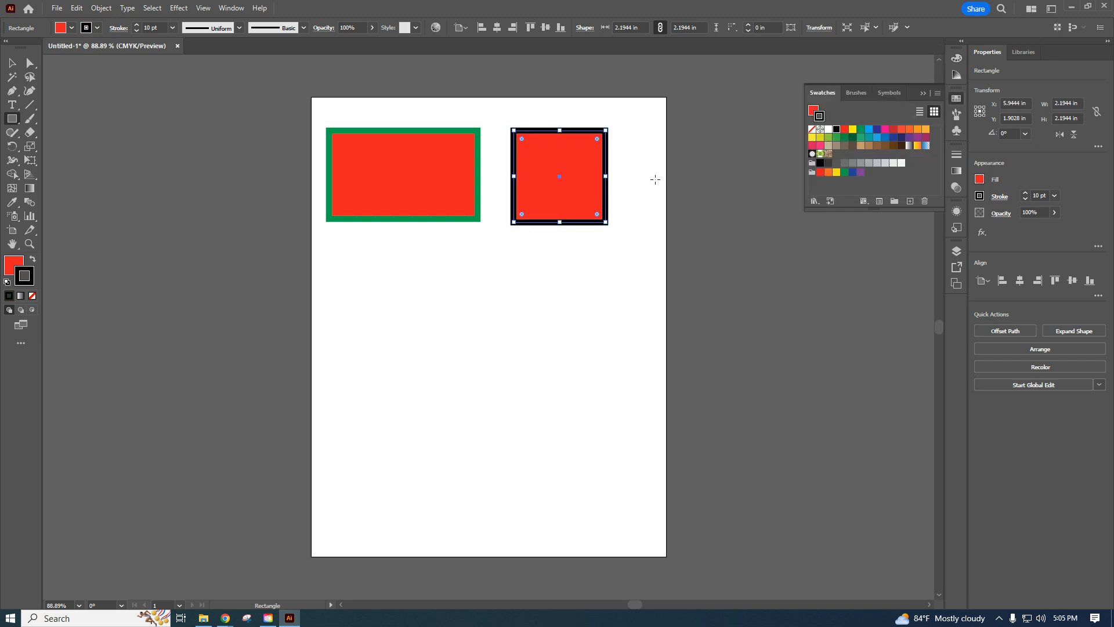
Change the square's fill to the dark blue swatch
left_click(13, 264)
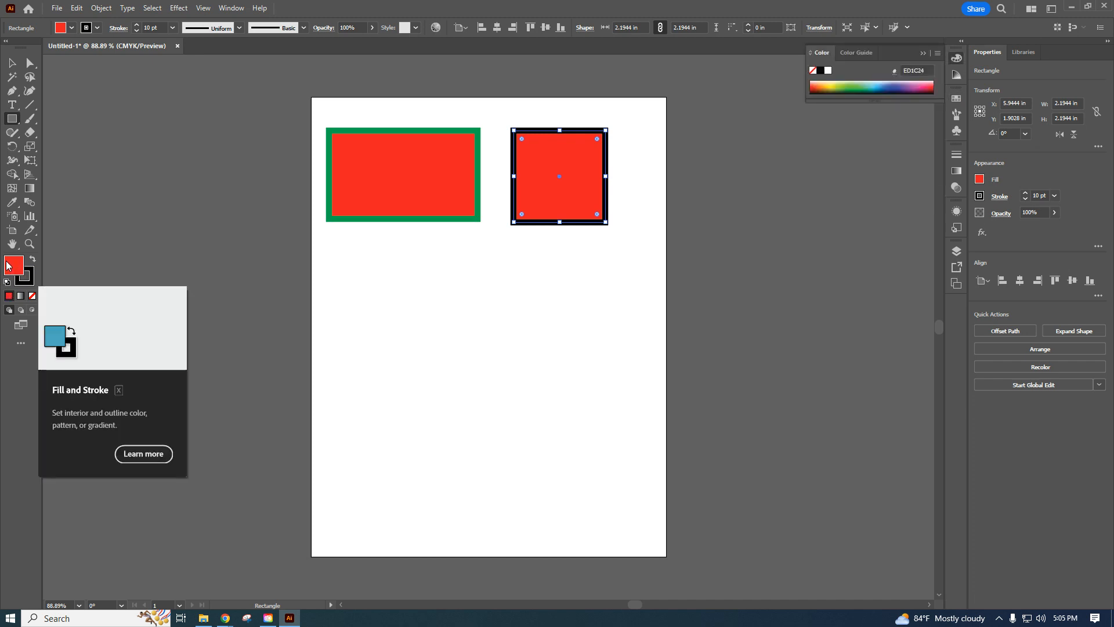
left_click(957, 100)
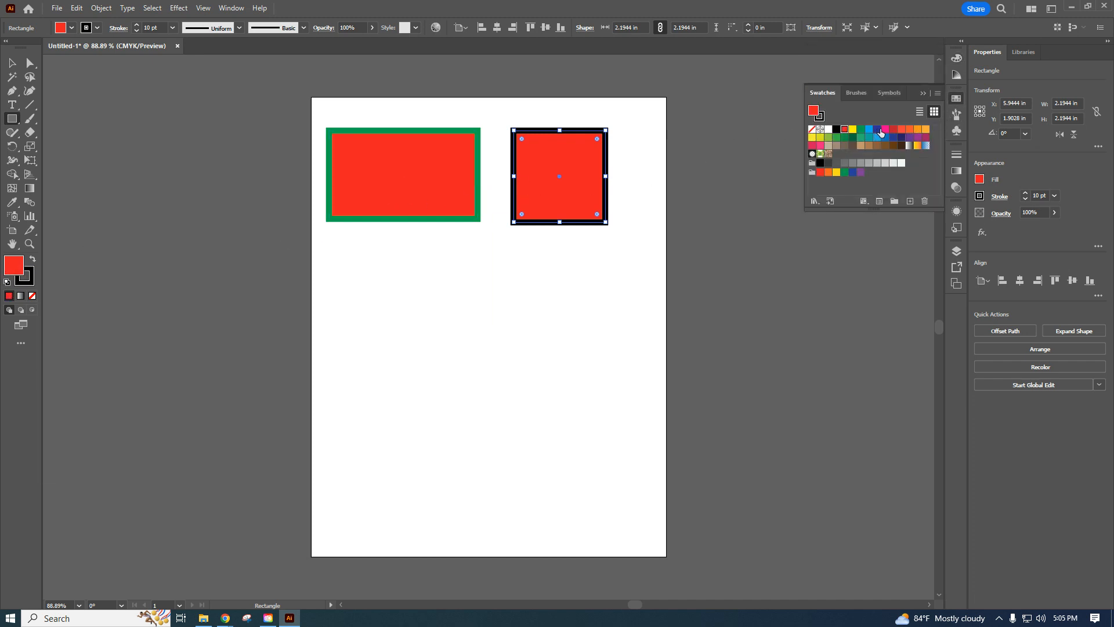
left_click(955, 75)
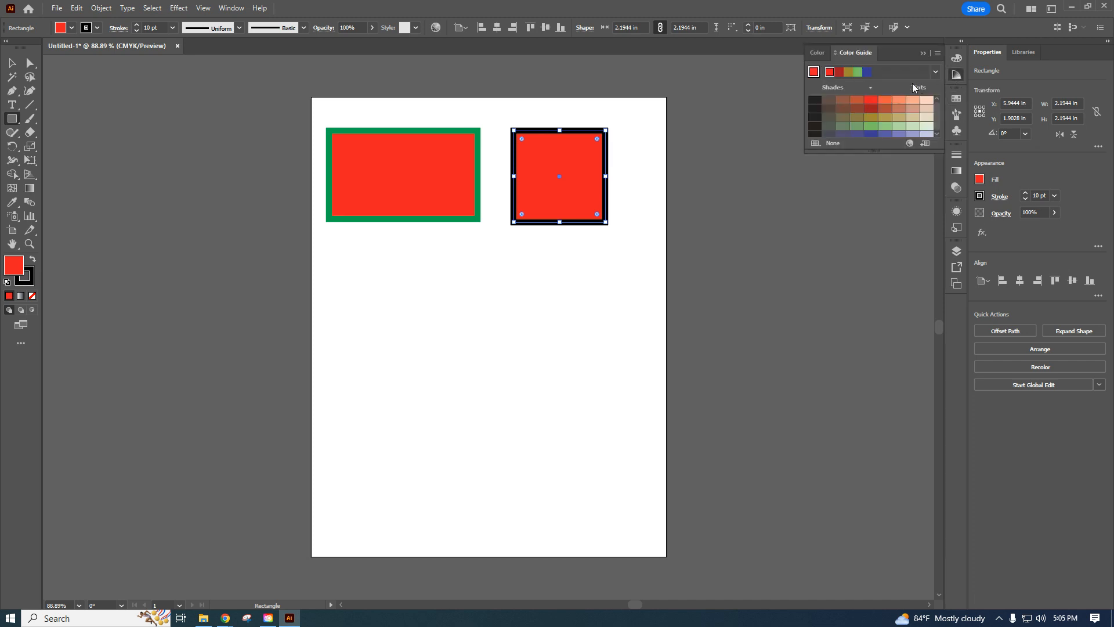
left_click(956, 99)
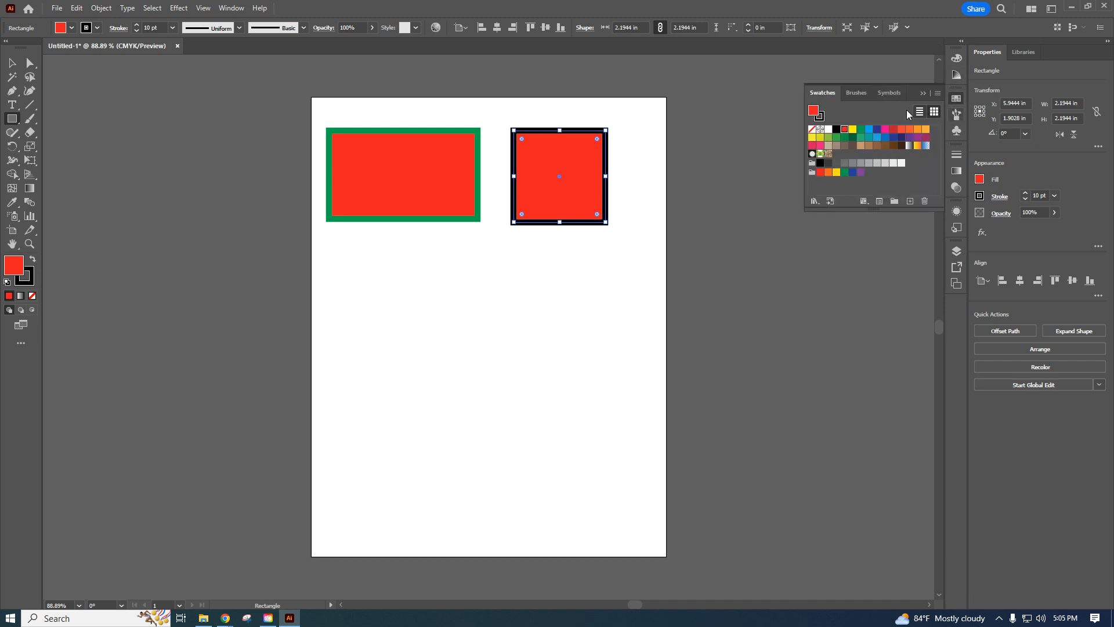
left_click(878, 130)
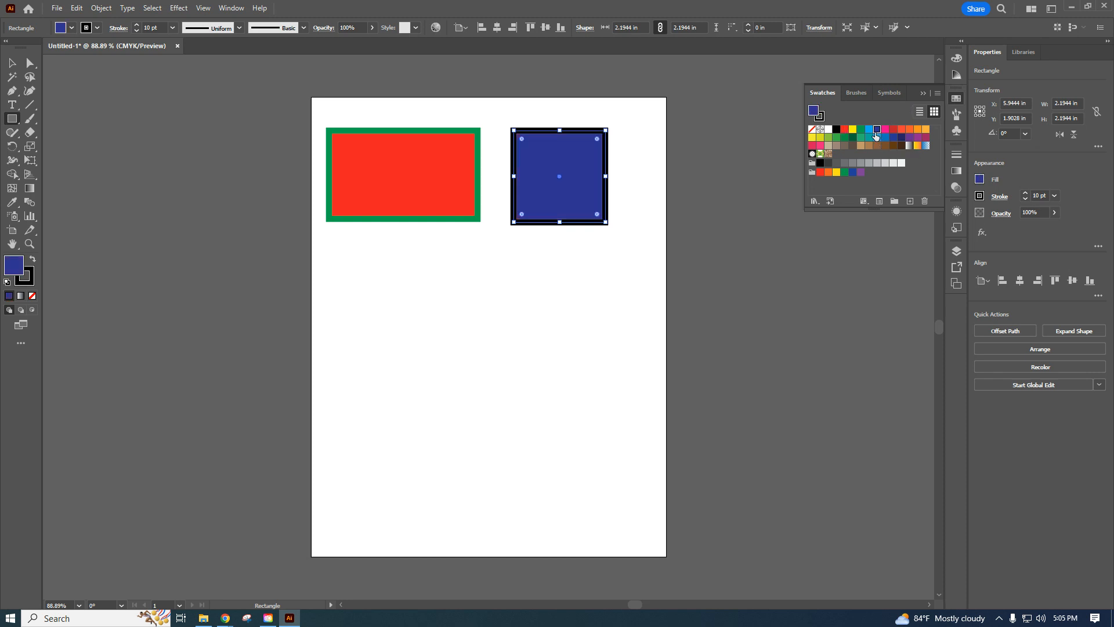
Draw a tall ellipse about 1.47 by 2.72 in below the red rectangle and fill it with the light orange swatch
left_click(19, 121)
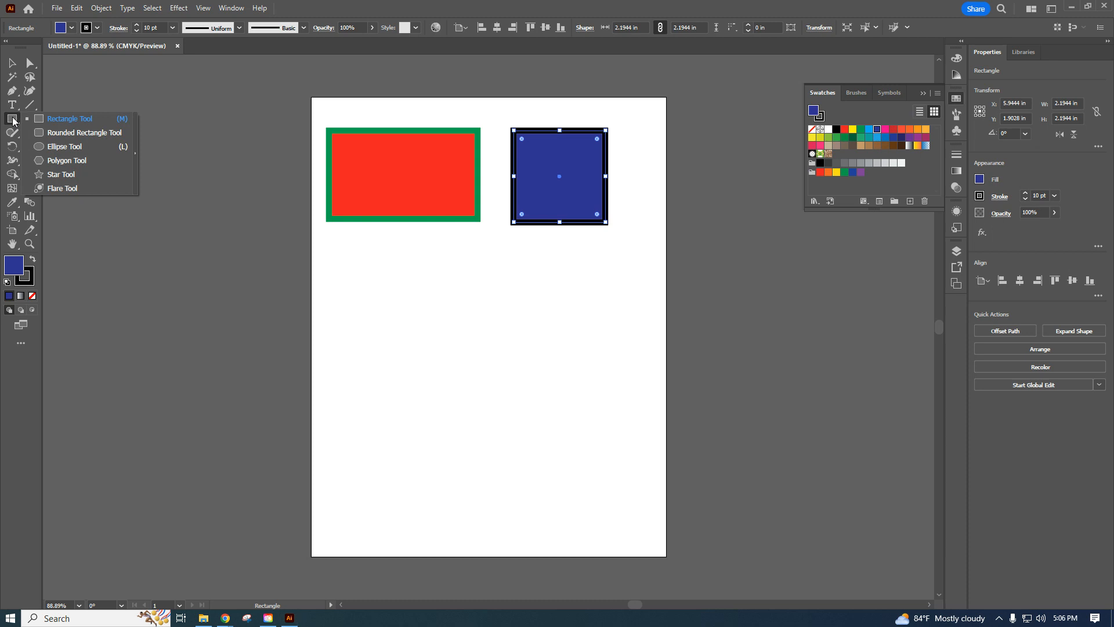
left_click(62, 146)
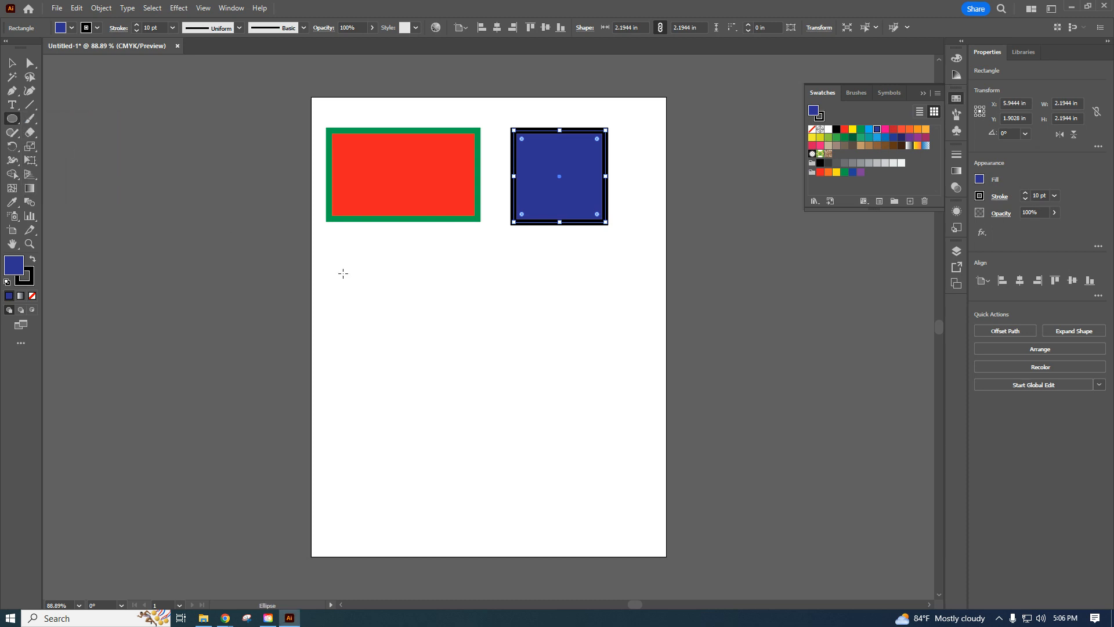
left_click_drag(340, 267, 405, 384)
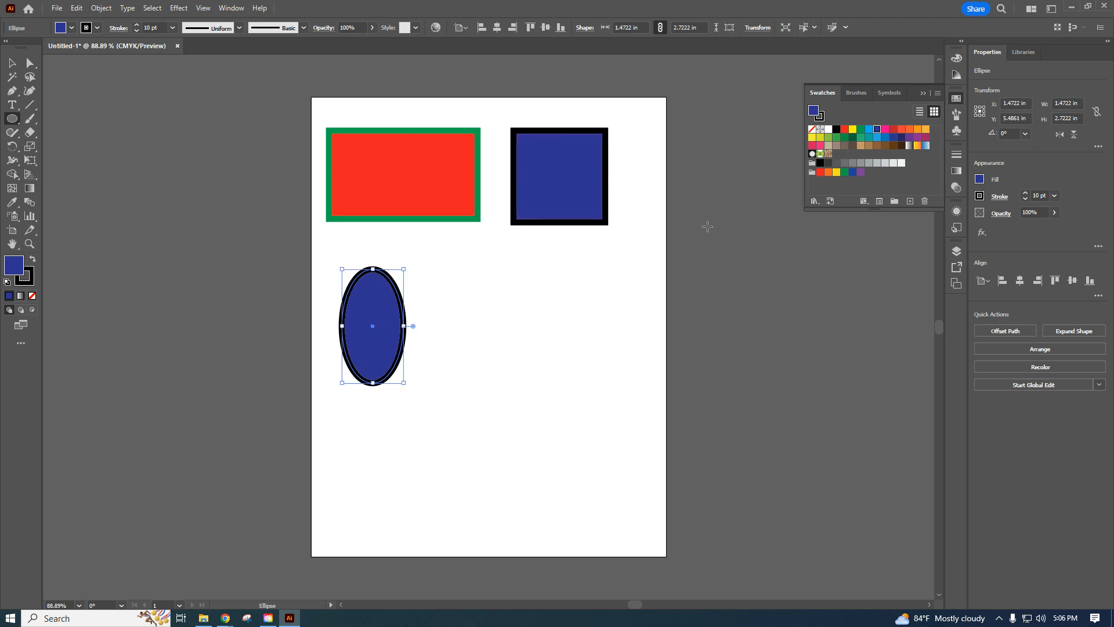
left_click(927, 130)
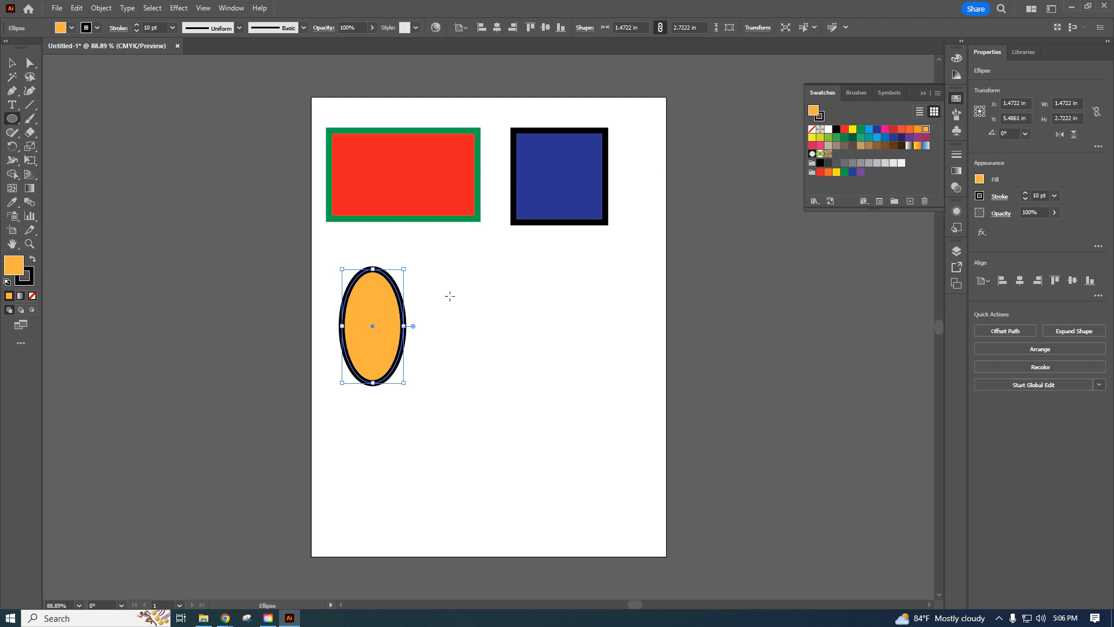
Draw a circle about 1.53 in wide to the right of the ellipse and fill it with the Orange, Yellow gradient
left_click_drag(447, 292, 502, 356)
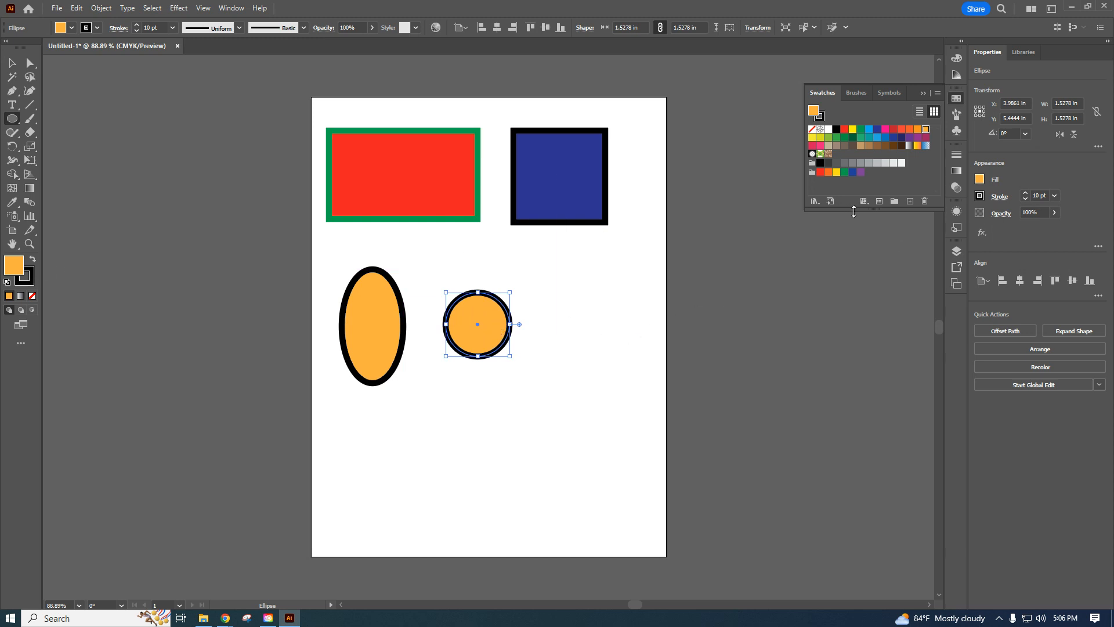
left_click(956, 171)
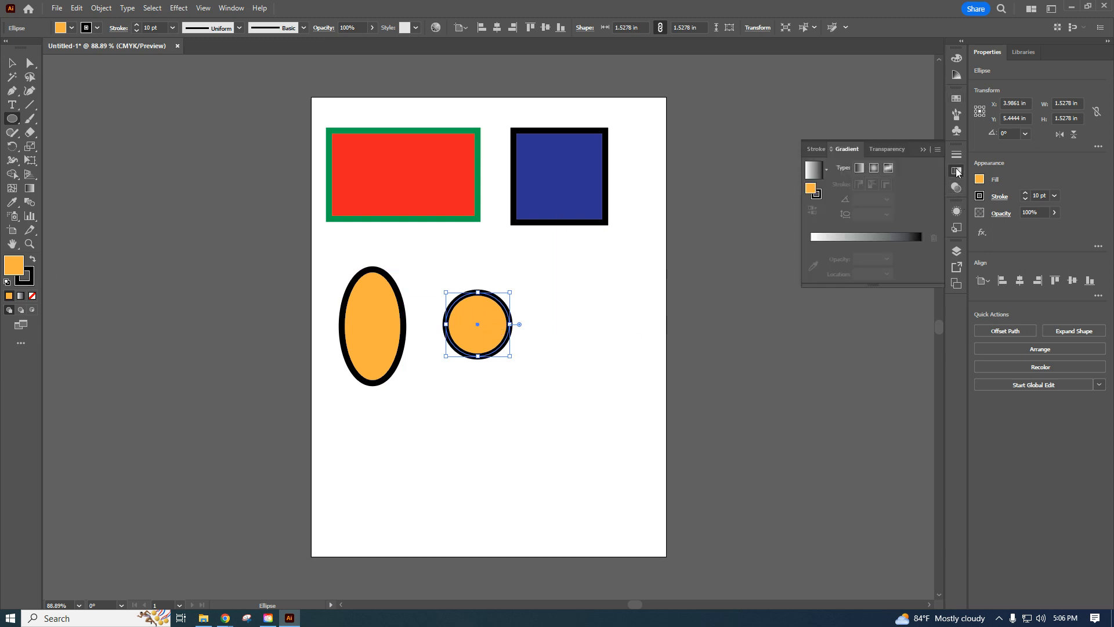
left_click(825, 171)
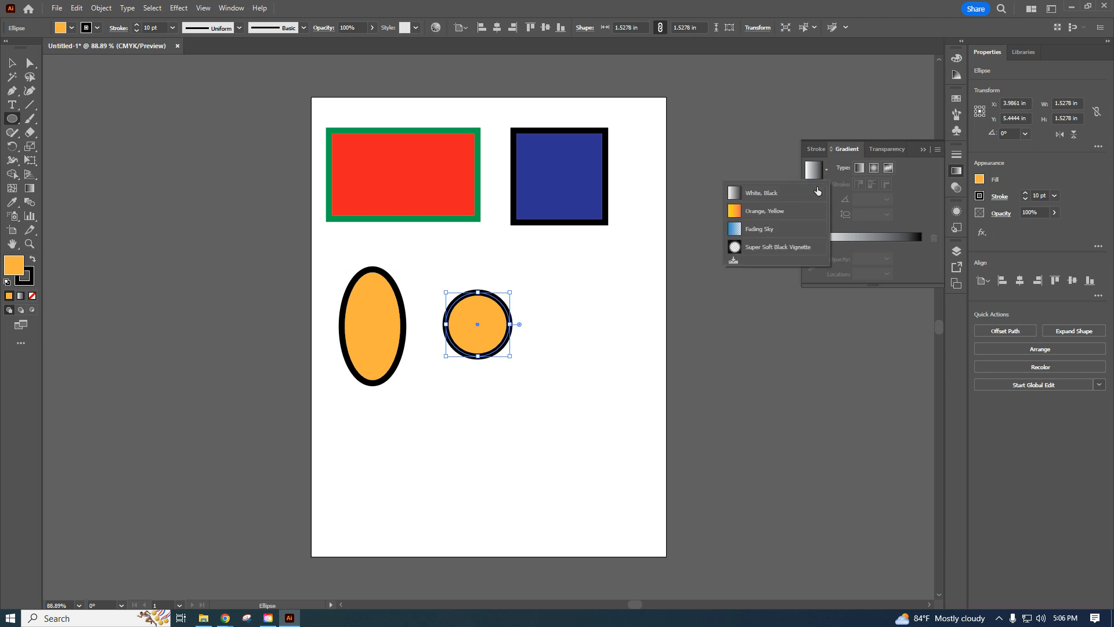
left_click(788, 211)
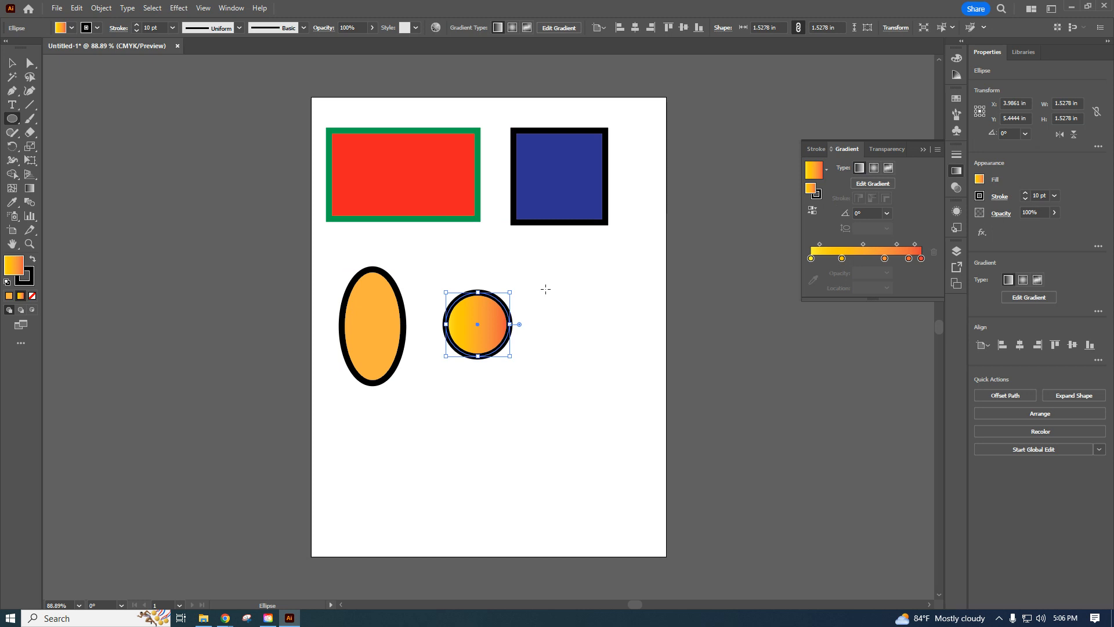
Draw a second circle about 1.67 in wide beside the first one and make its gradient fill radial
left_click_drag(545, 289, 617, 360)
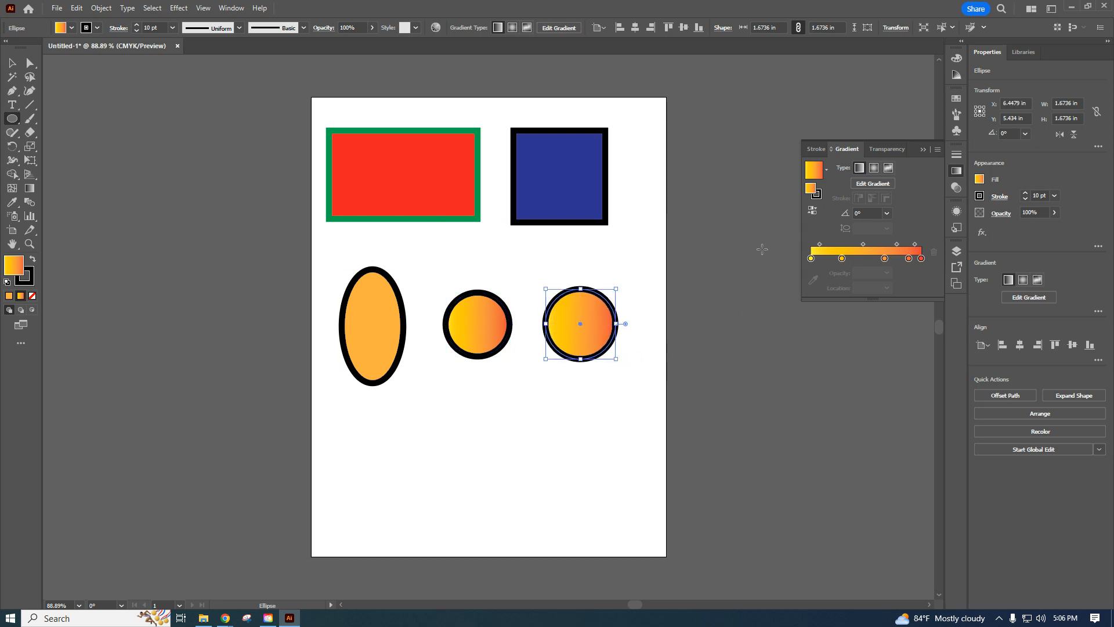
left_click(875, 169)
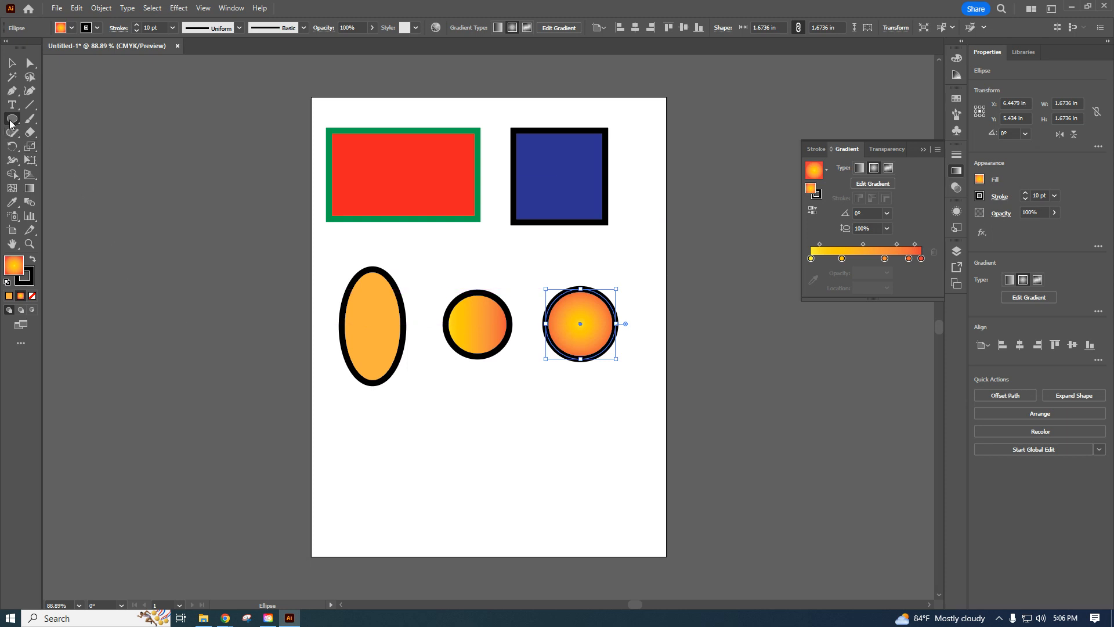
Draw an upright pentagon about 2.15 by 2.05 in with the Polygon tool and place it below the ellipse
left_click_drag(11, 127, 48, 155)
left_click_drag(341, 428, 375, 465)
key("Up")
key("Up")
key("Up")
key("Down")
key("Down")
key("Down")
key("Down")
key("Down")
key("Down")
key("Up")
key("Up")
key("shift")
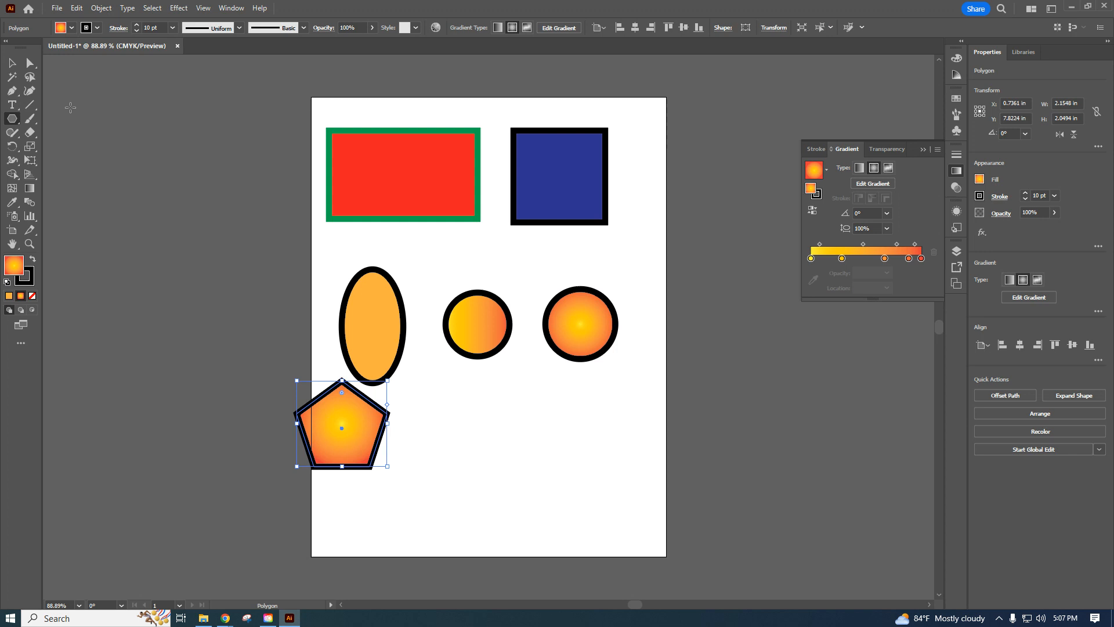
left_click(12, 63)
left_click_drag(360, 437, 388, 448)
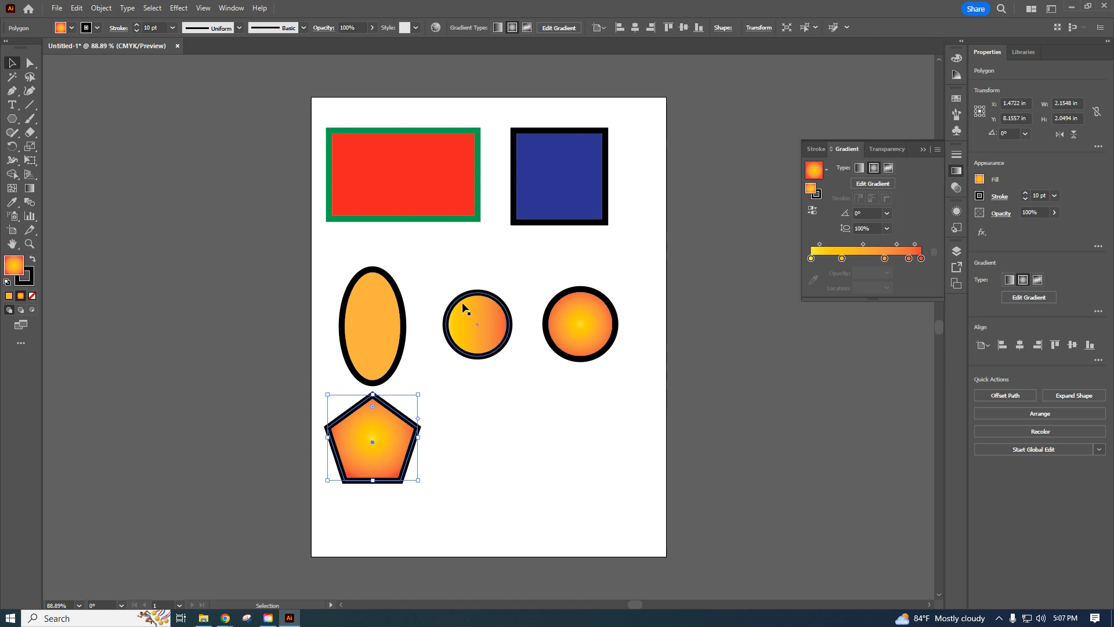
Set the pentagon's stroke weight to 5 pt and its stroke color to a brown swatch
left_click(173, 30)
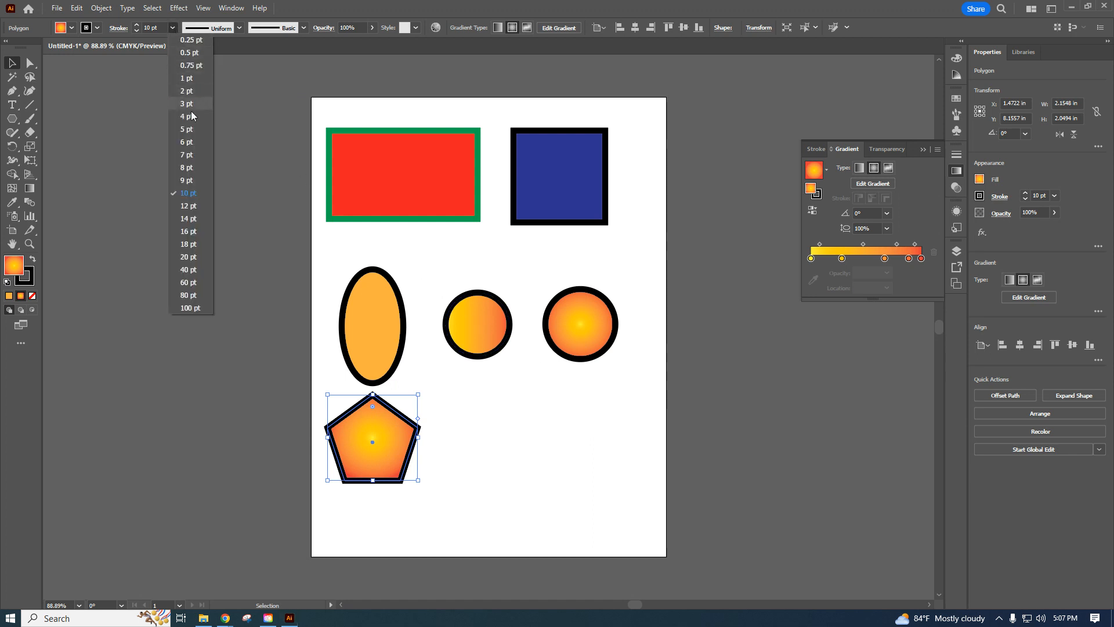
left_click(191, 127)
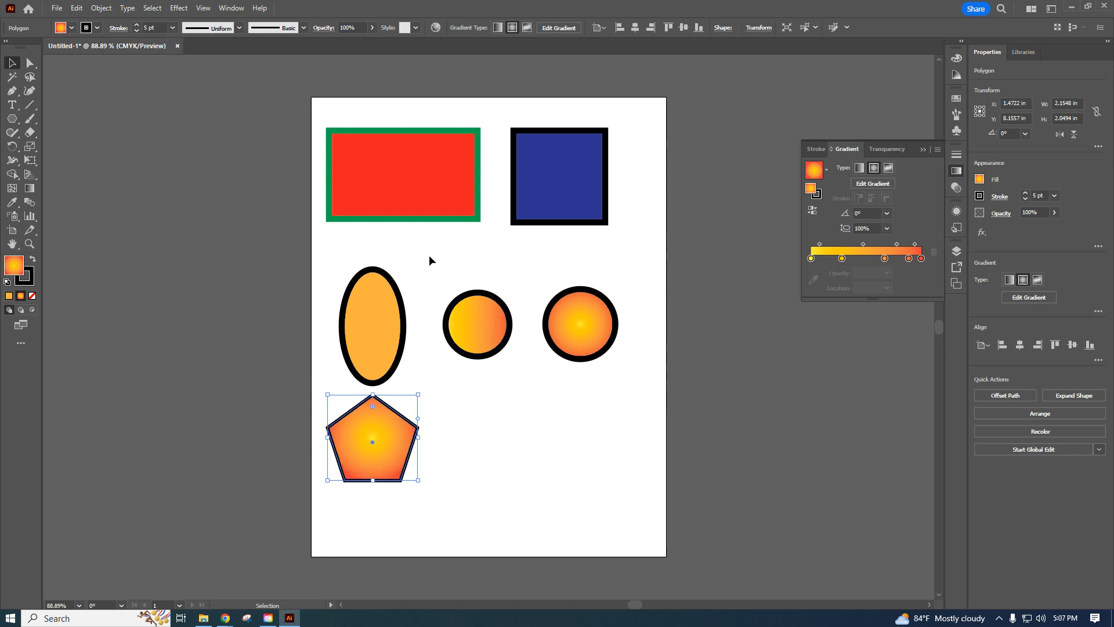
left_click(30, 282)
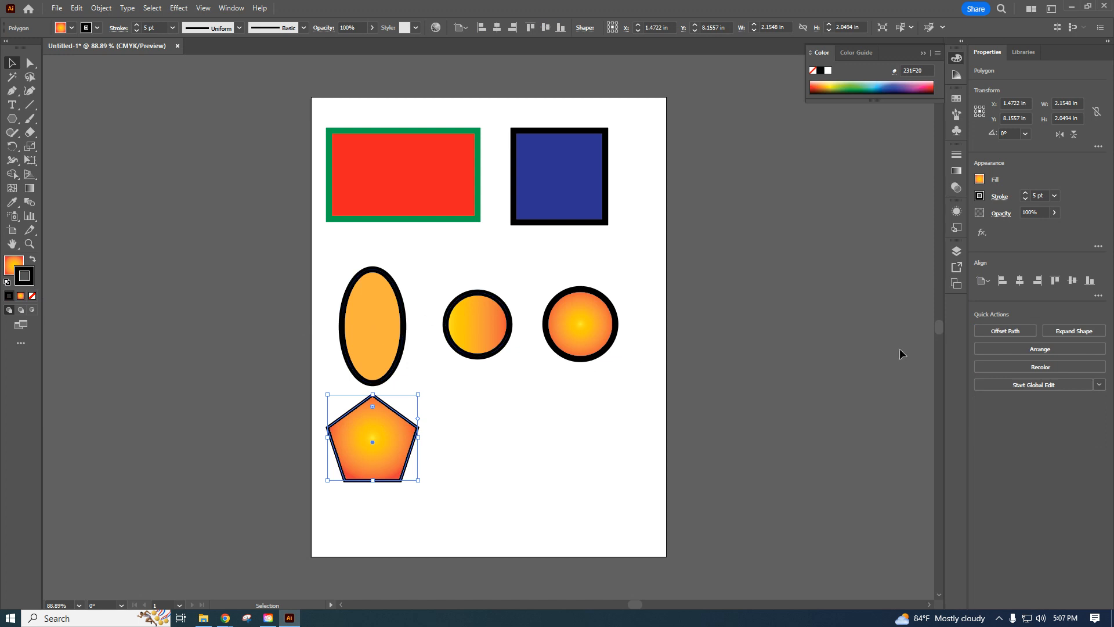
left_click(961, 103)
left_click(886, 145)
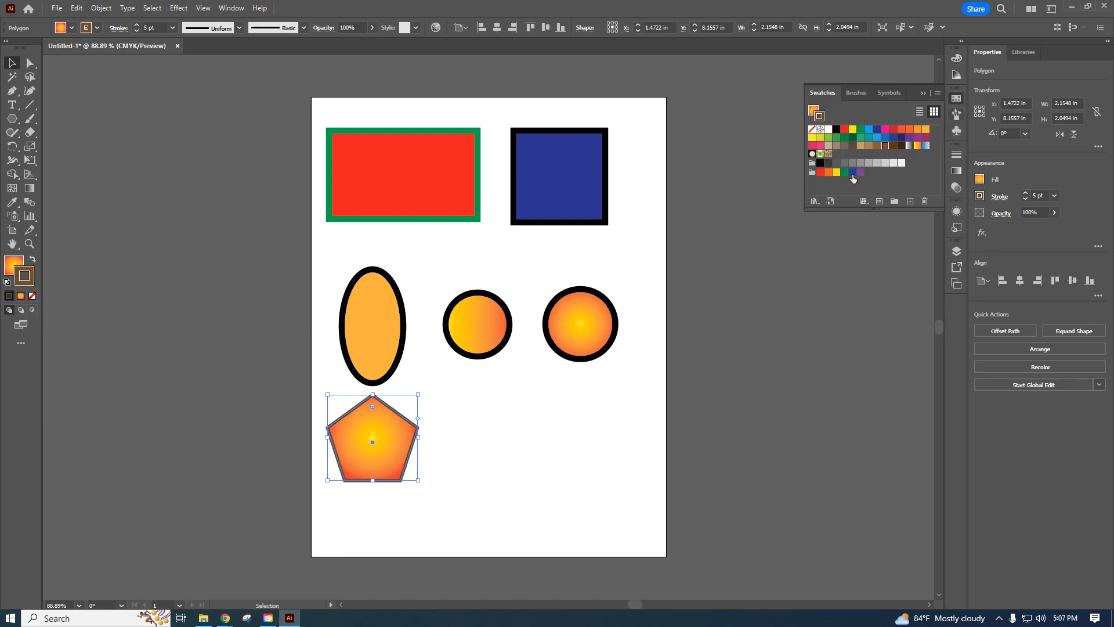
Fill the pentagon with the Copper gradient from the Metals gradient library and move the library clear of the artwork
left_click(9, 268)
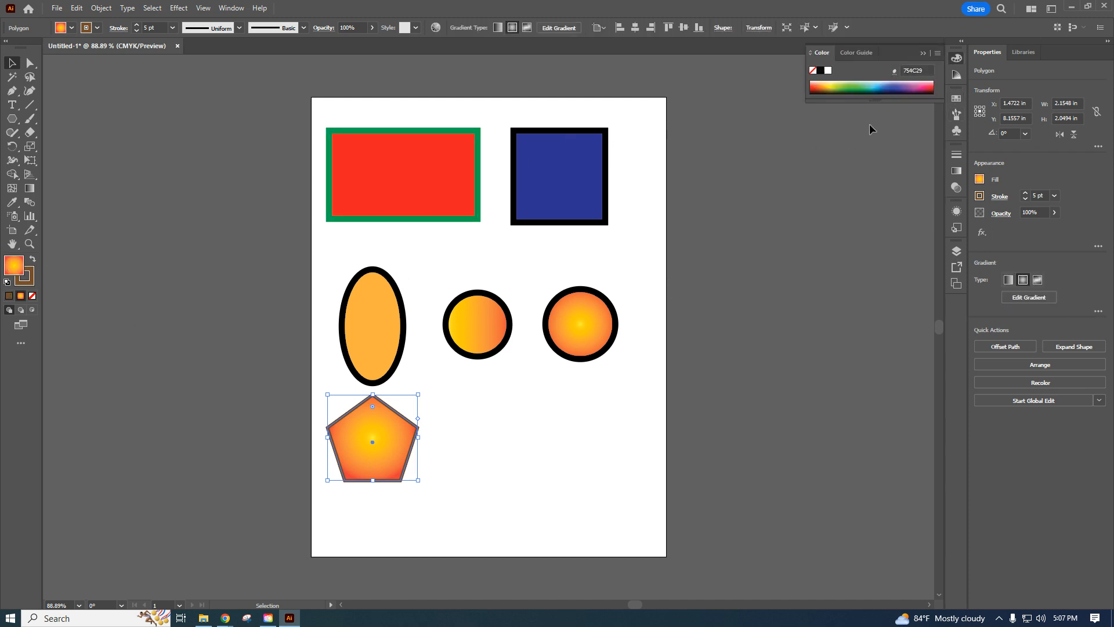
left_click(957, 98)
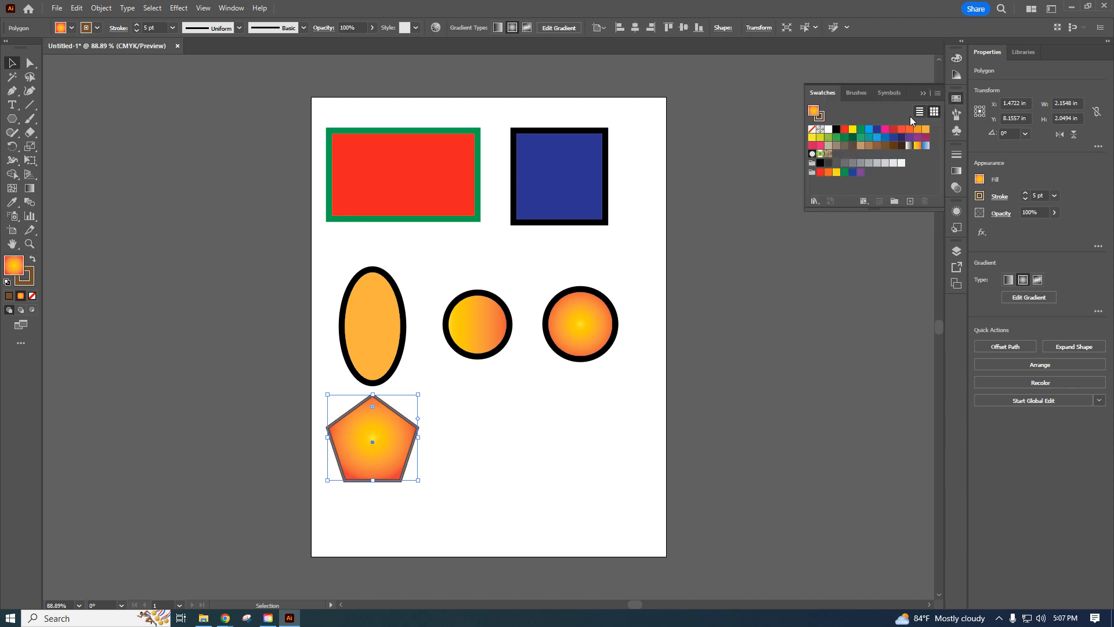
left_click(814, 201)
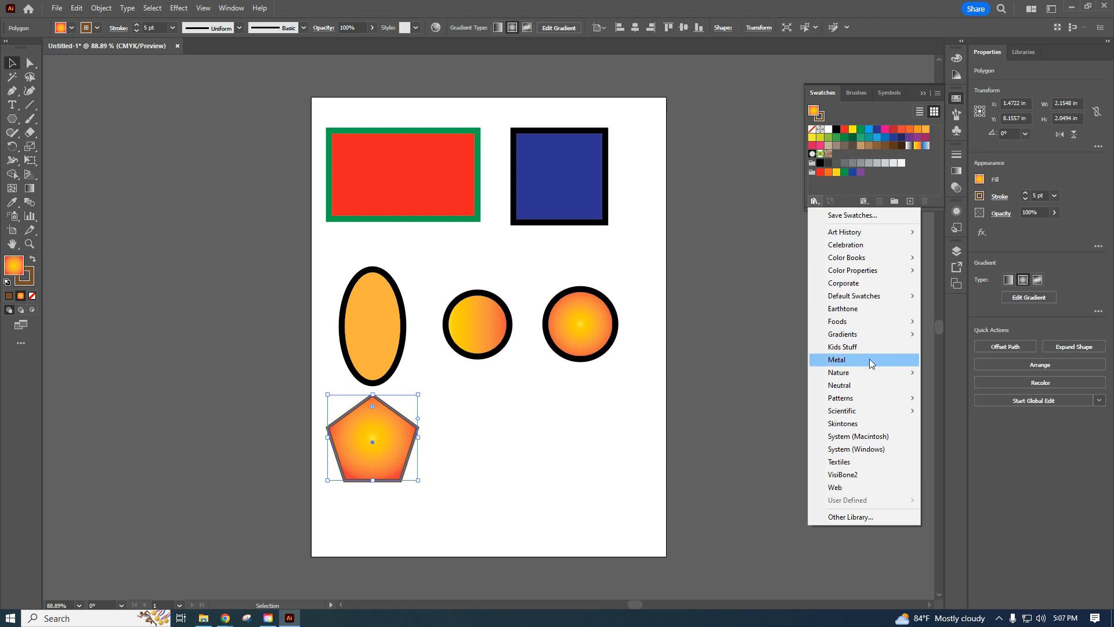
mouse_move(868, 334)
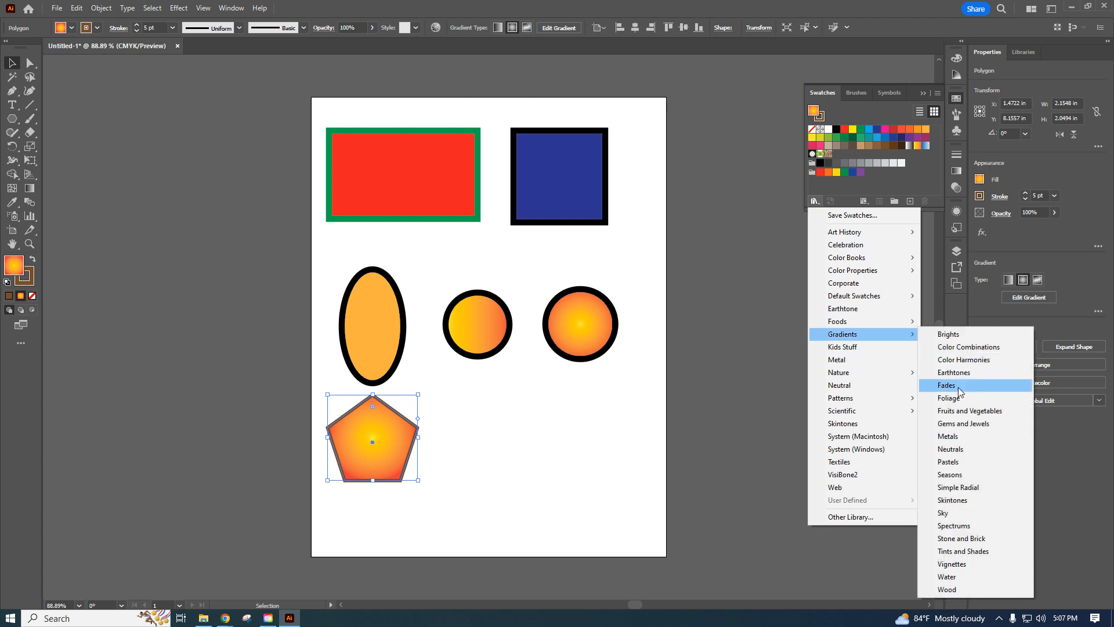
left_click(948, 436)
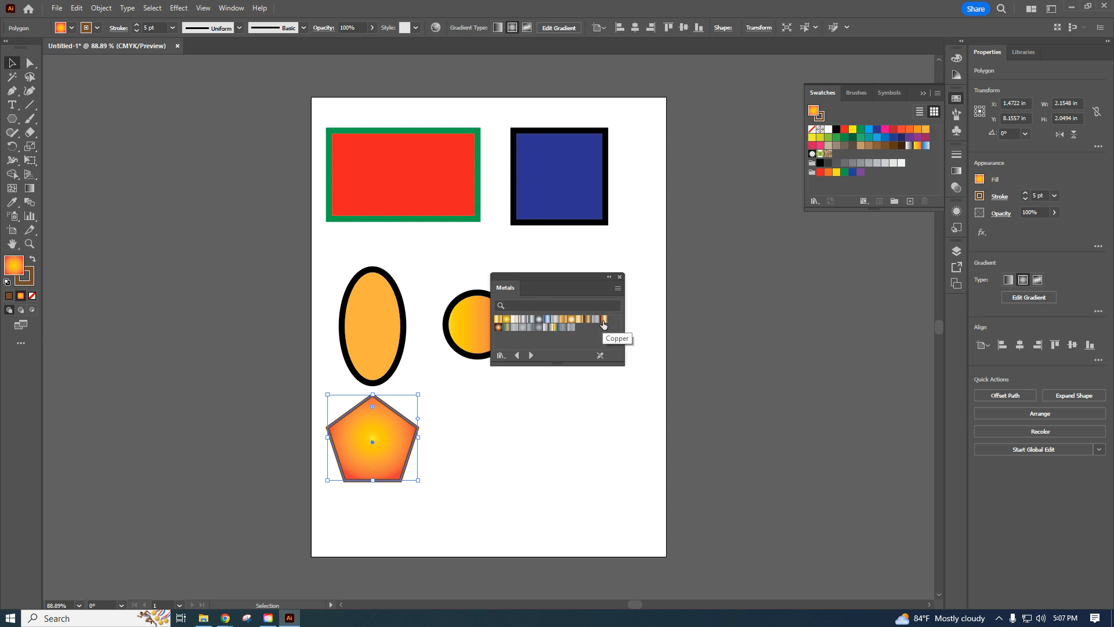
left_click(603, 320)
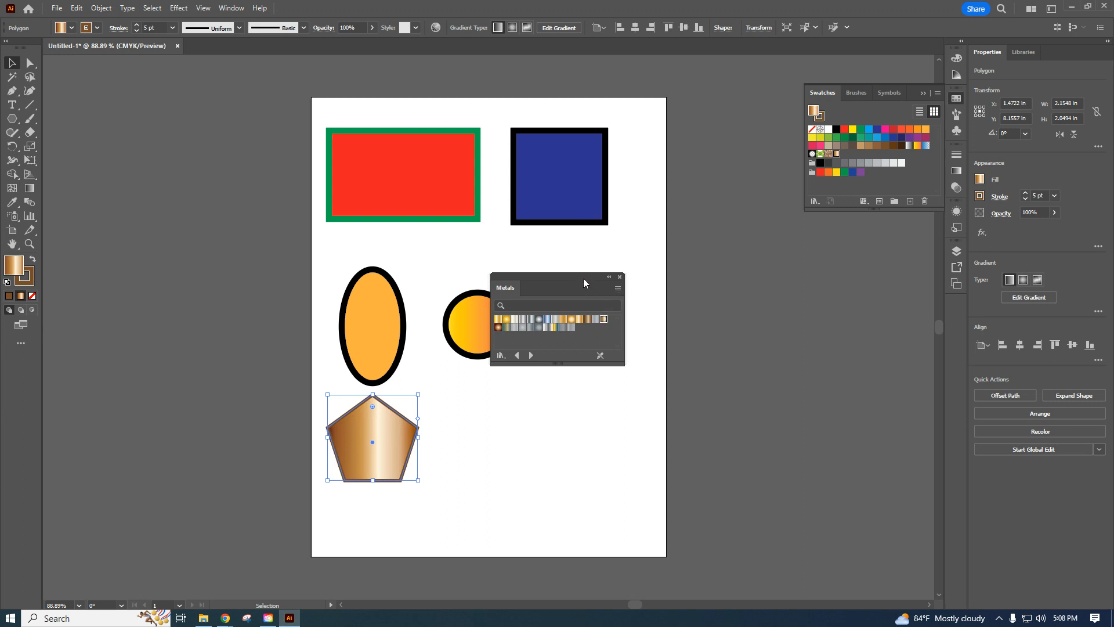
left_click_drag(583, 277, 769, 285)
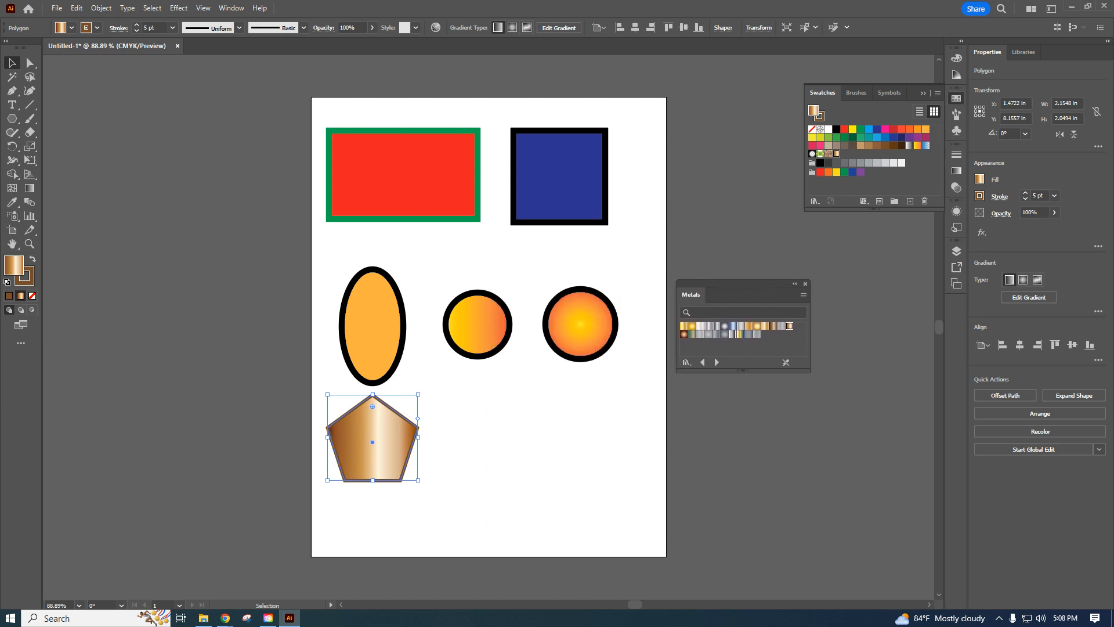
Draw an upright triangle about 2.21 by 1.91 in with the Polygon tool and place it to the right of the pentagon
left_click(12, 118)
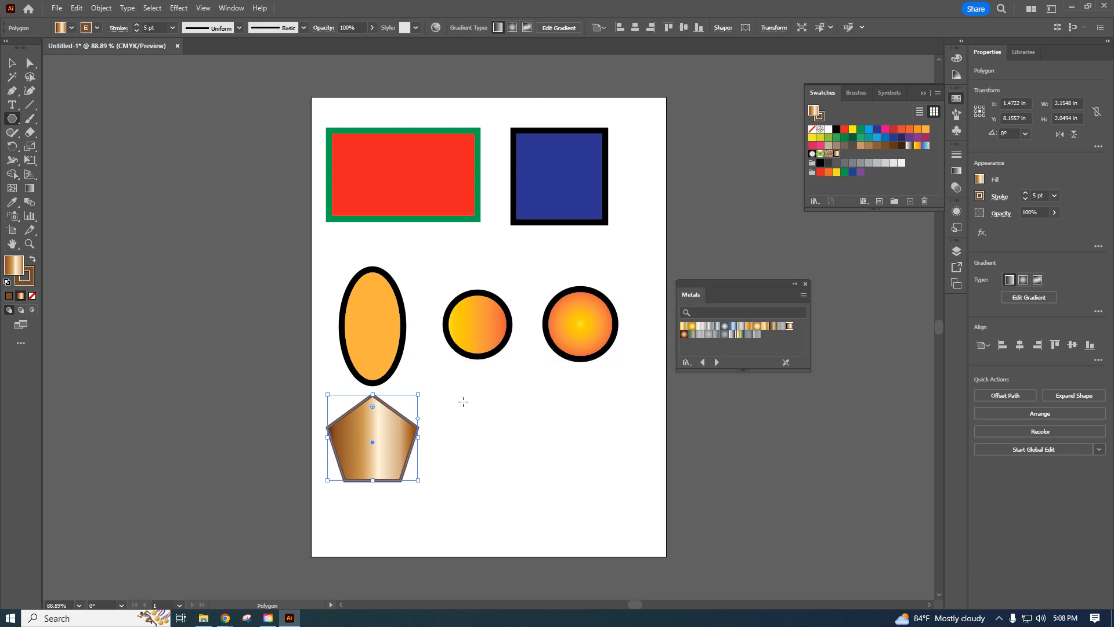
left_click_drag(463, 401, 511, 429)
key("Down")
key("Down")
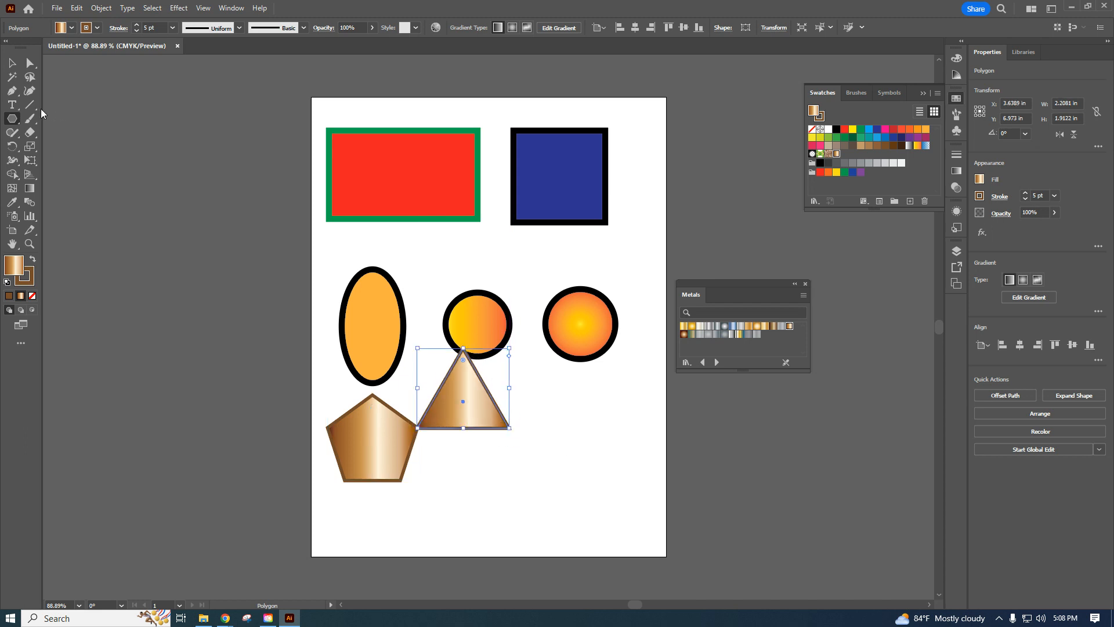
left_click(15, 69)
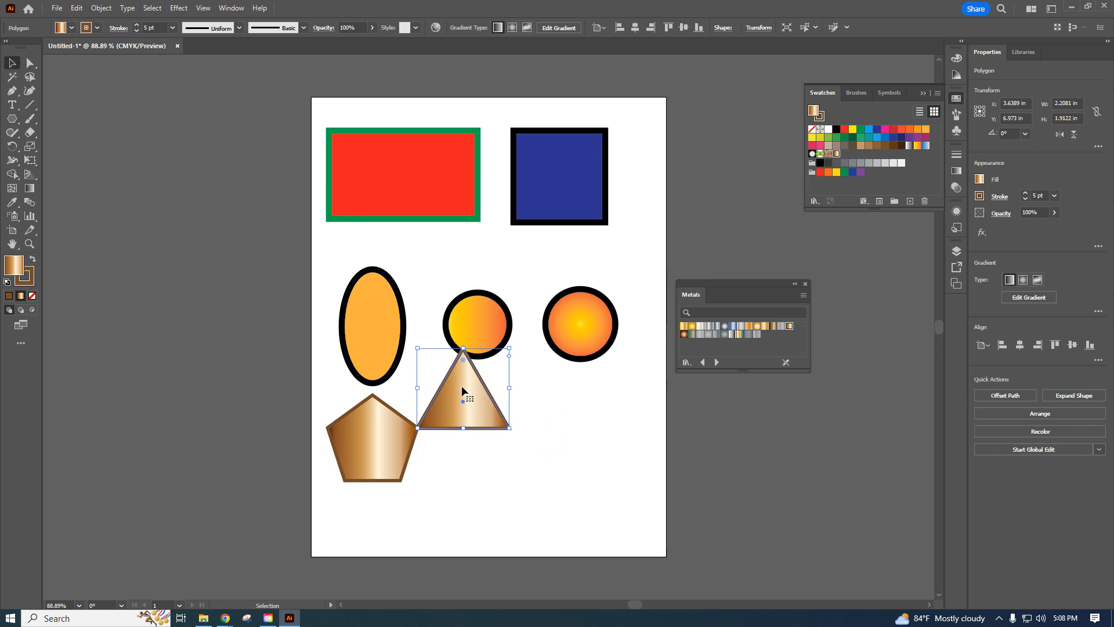
left_click_drag(463, 395, 483, 430)
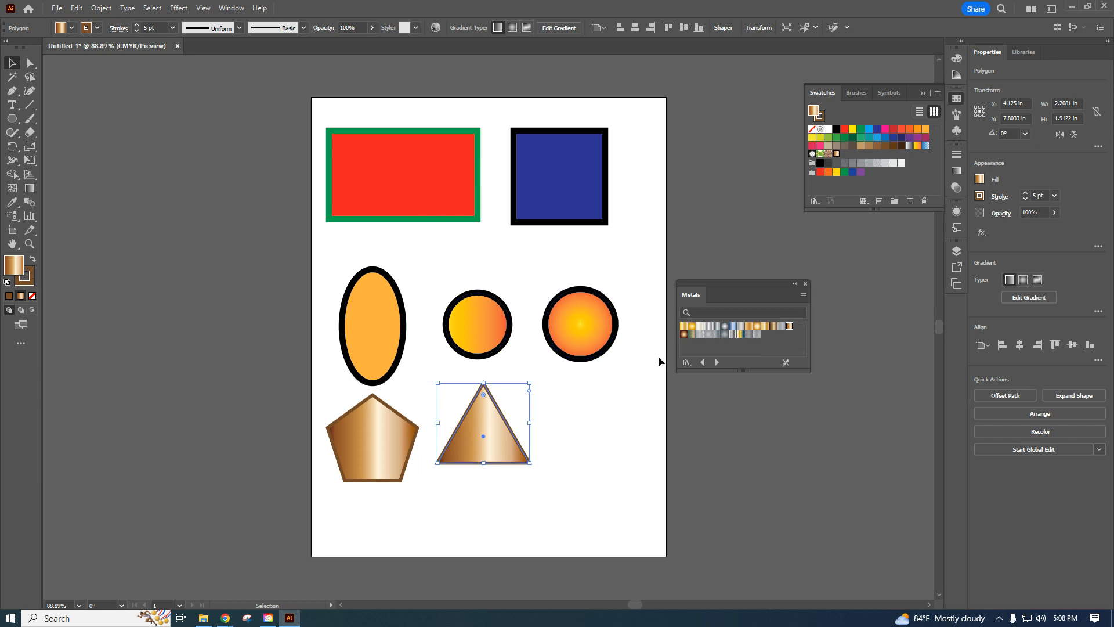
Give the triangle a silver radial gradient fill from the Metals library and a gray stroke from the swatches
left_click(725, 328)
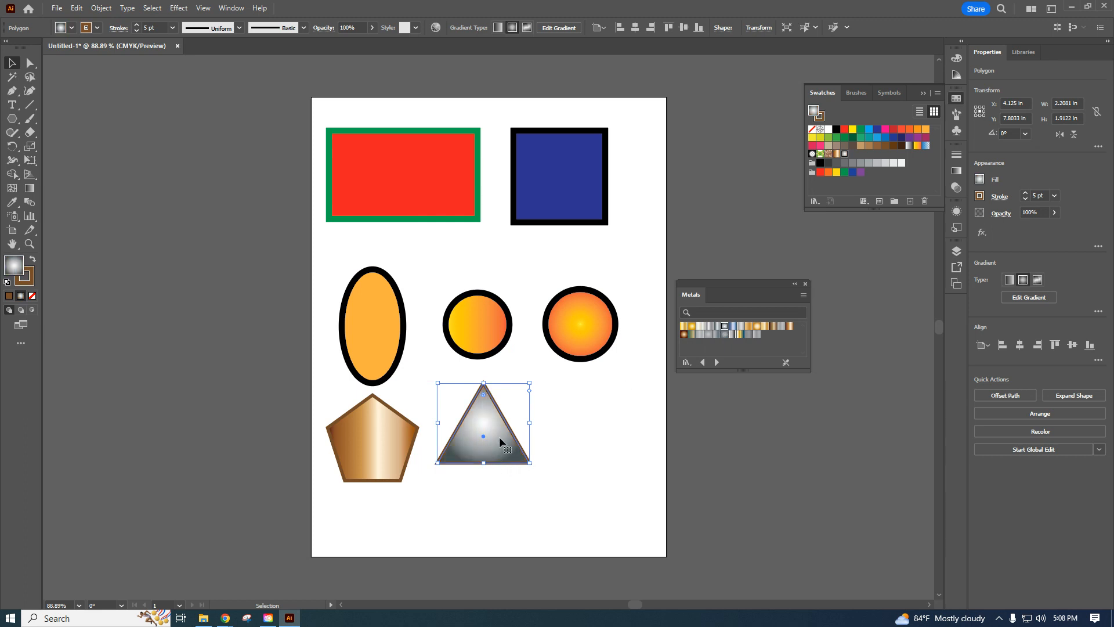
left_click(32, 280)
left_click(955, 97)
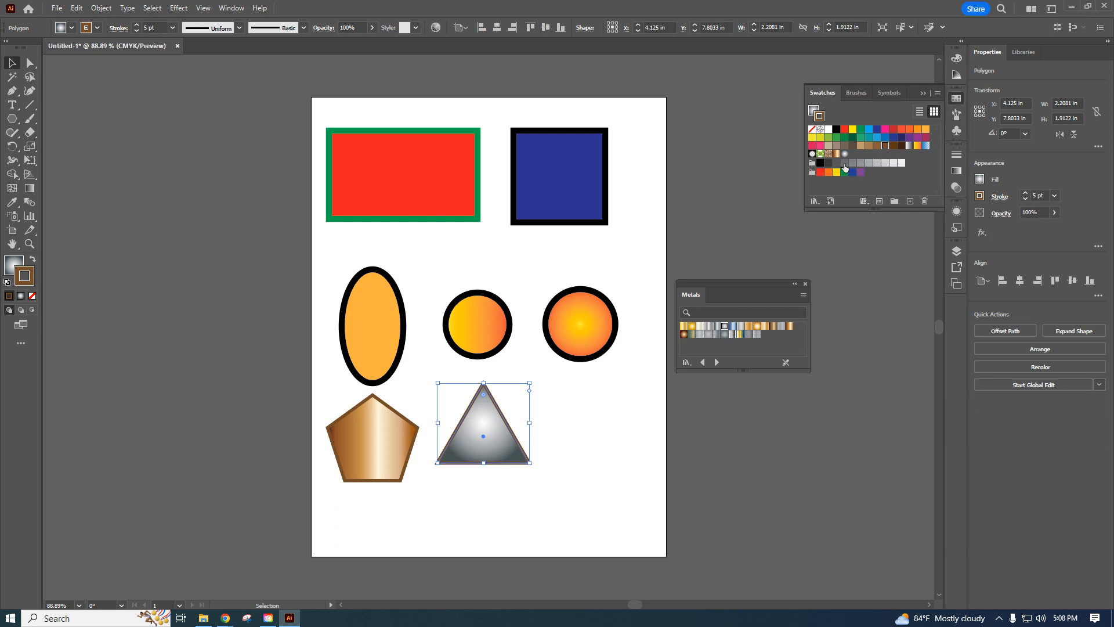
left_click(844, 162)
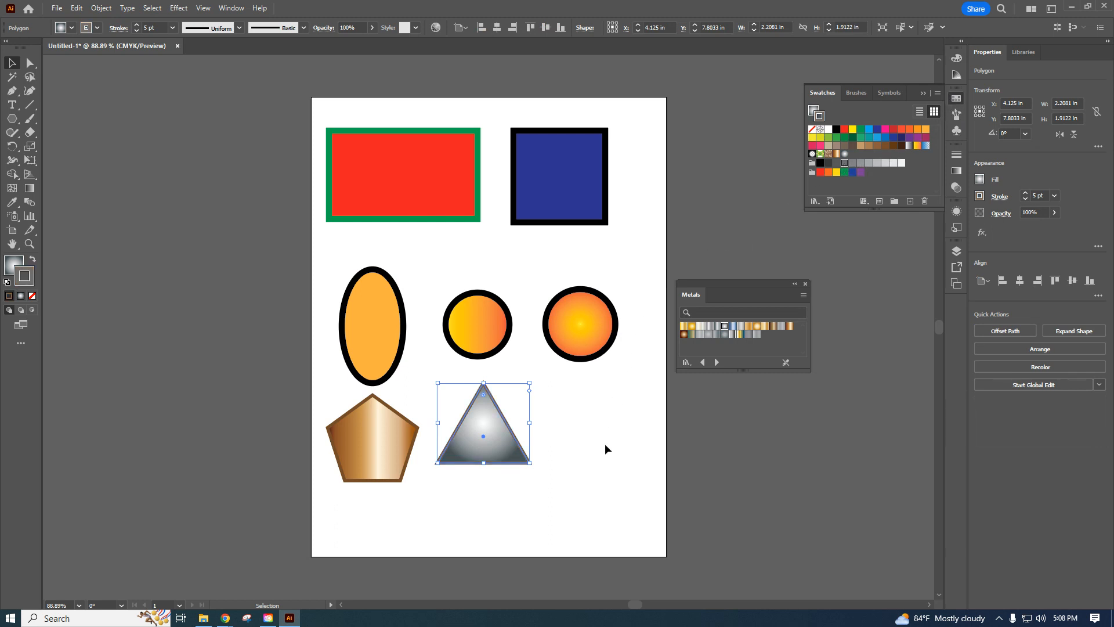
Draw a hexagon about 2.18 by 1.89 in, placed to the right of the triangle, and color its stroke dark blue
left_click(16, 123)
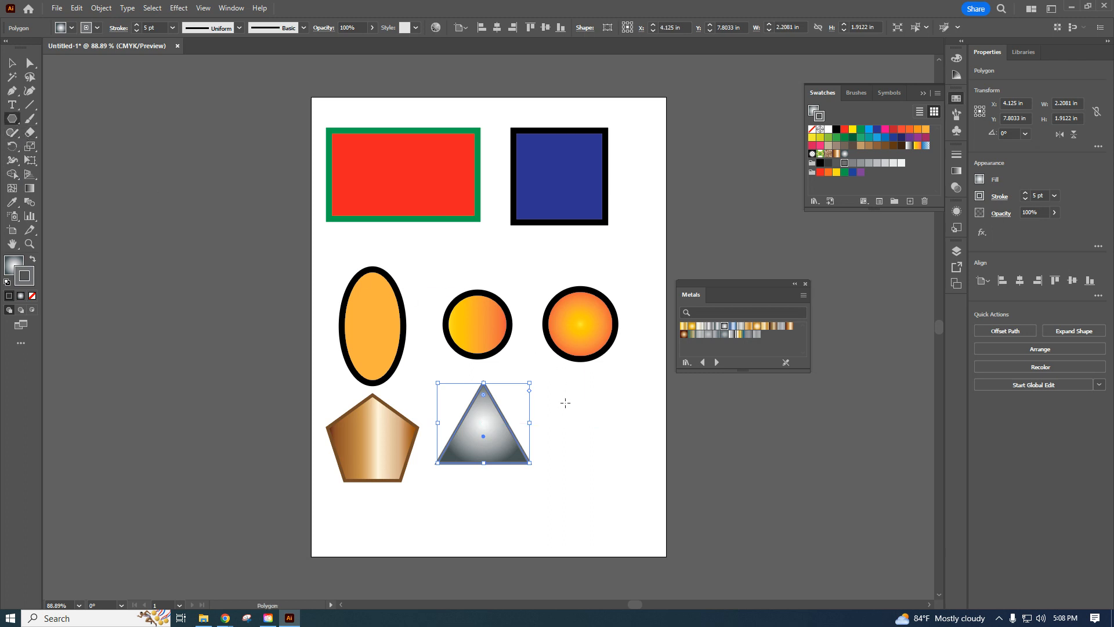
left_click_drag(565, 401, 602, 430)
key("Up")
key("Up")
key("Up")
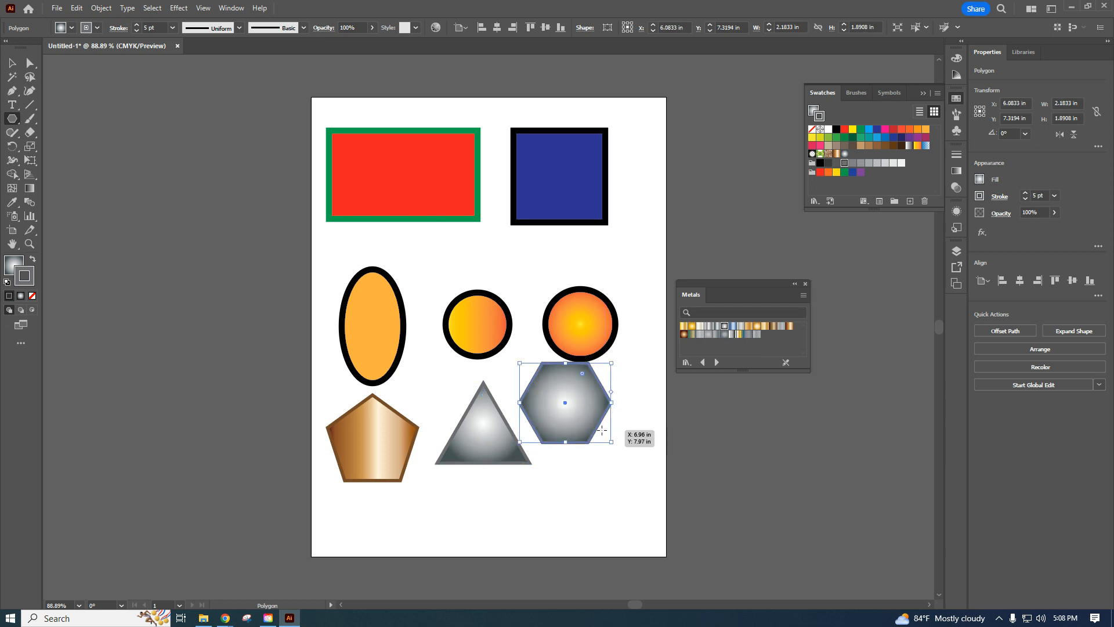
left_click(13, 63)
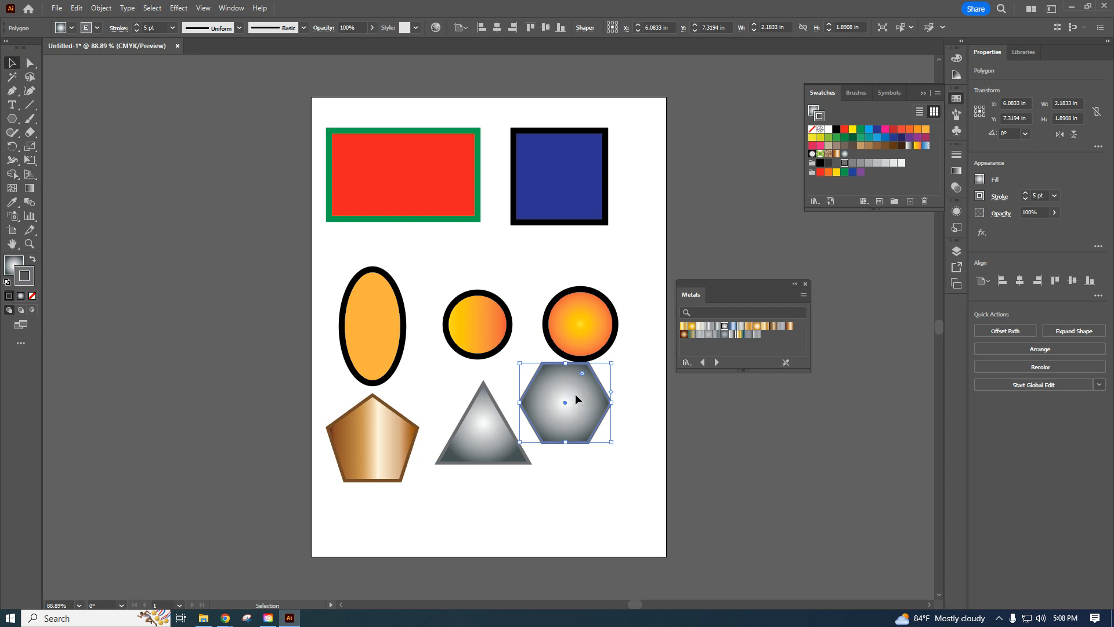
left_click_drag(576, 394, 592, 412)
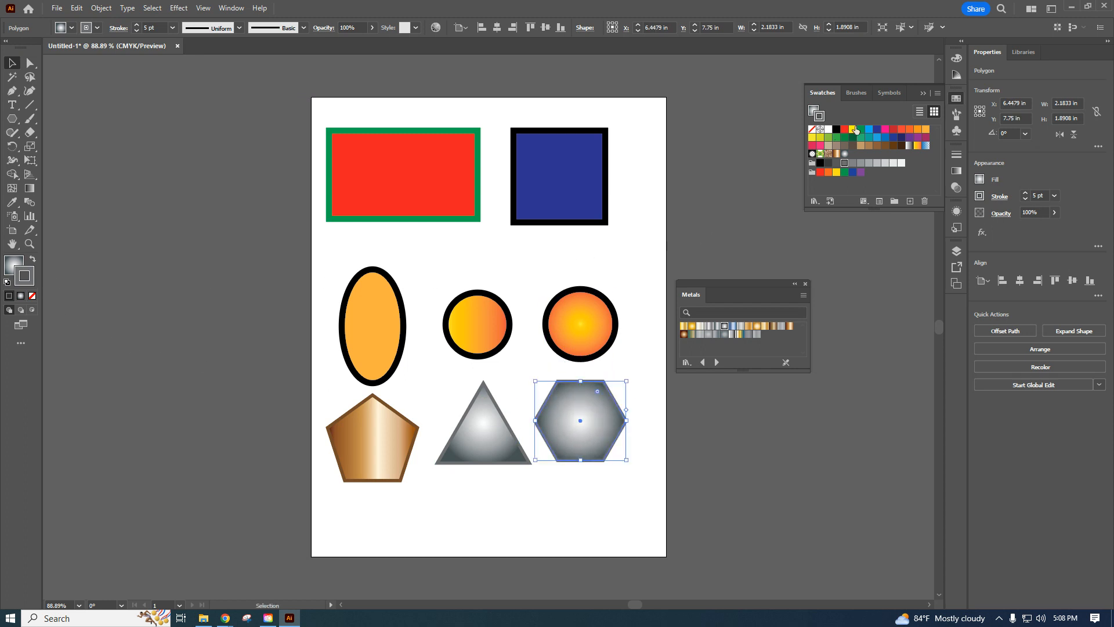
left_click(879, 130)
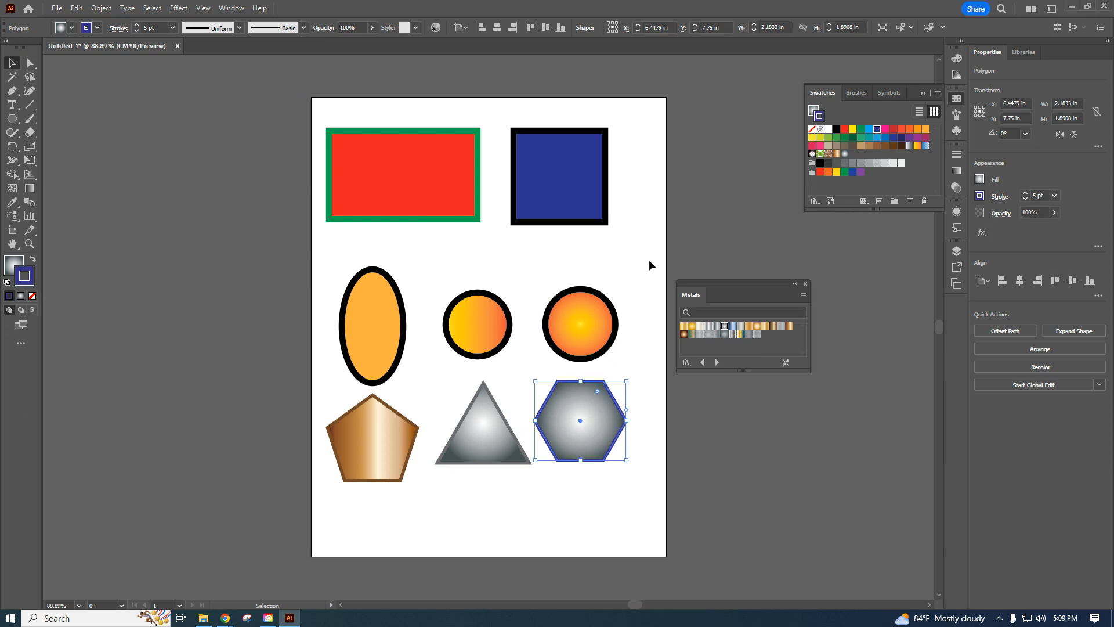
Fill the hexagon with solid red from the swatches
left_click(16, 264)
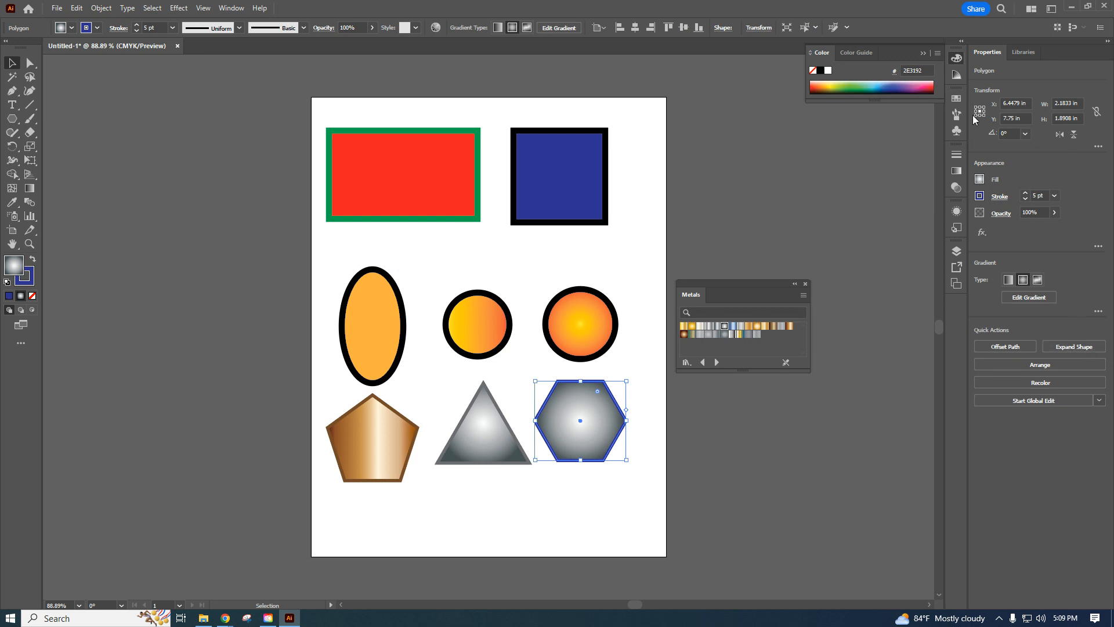
left_click(957, 98)
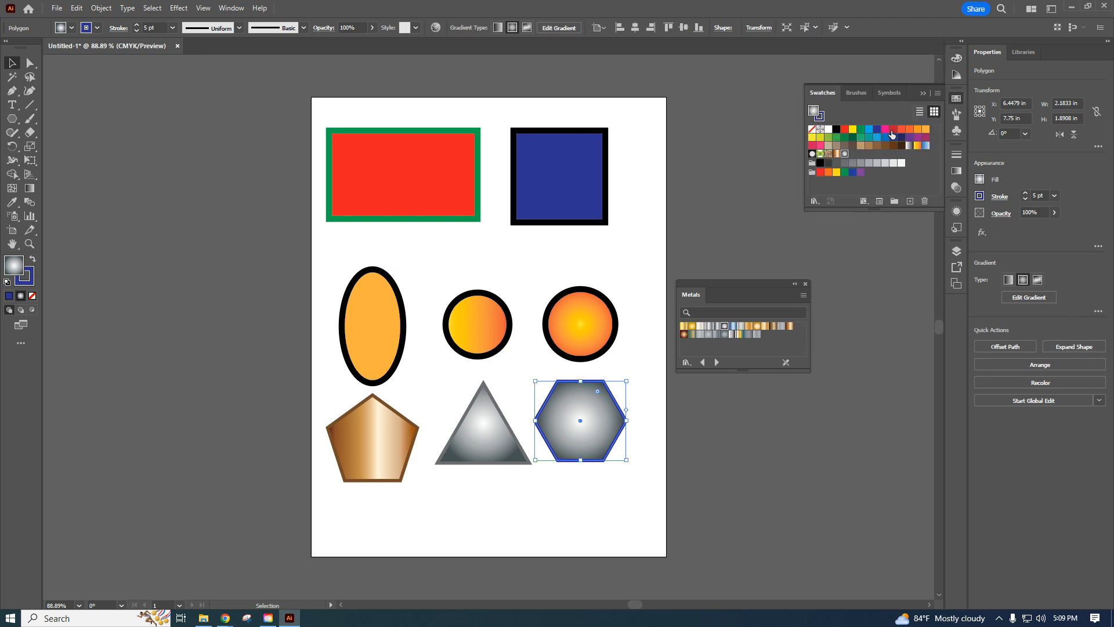
left_click(844, 129)
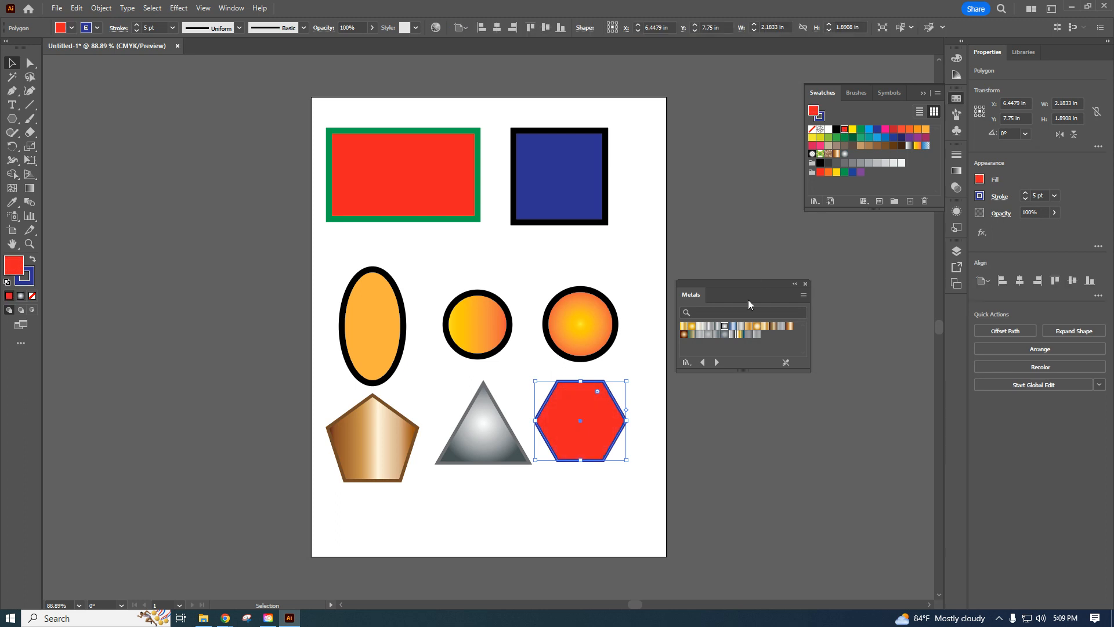
Draw a star with about ten points, roughly 1.67 by 1.74 in, below the hexagon with the Star tool
left_click(13, 119)
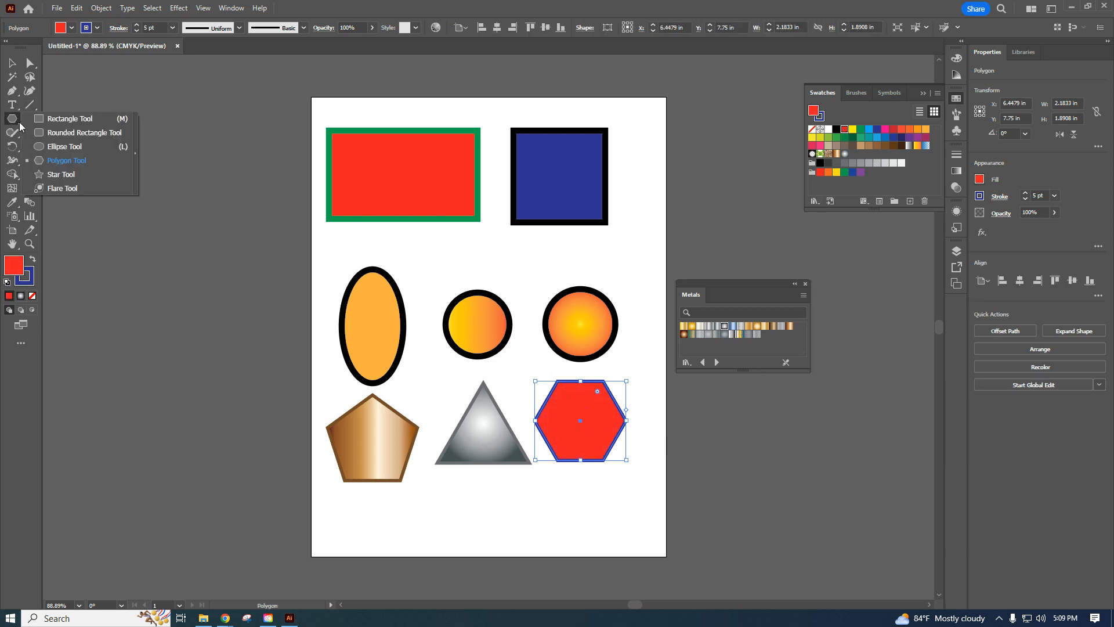
left_click(61, 174)
left_click_drag(582, 507, 606, 511)
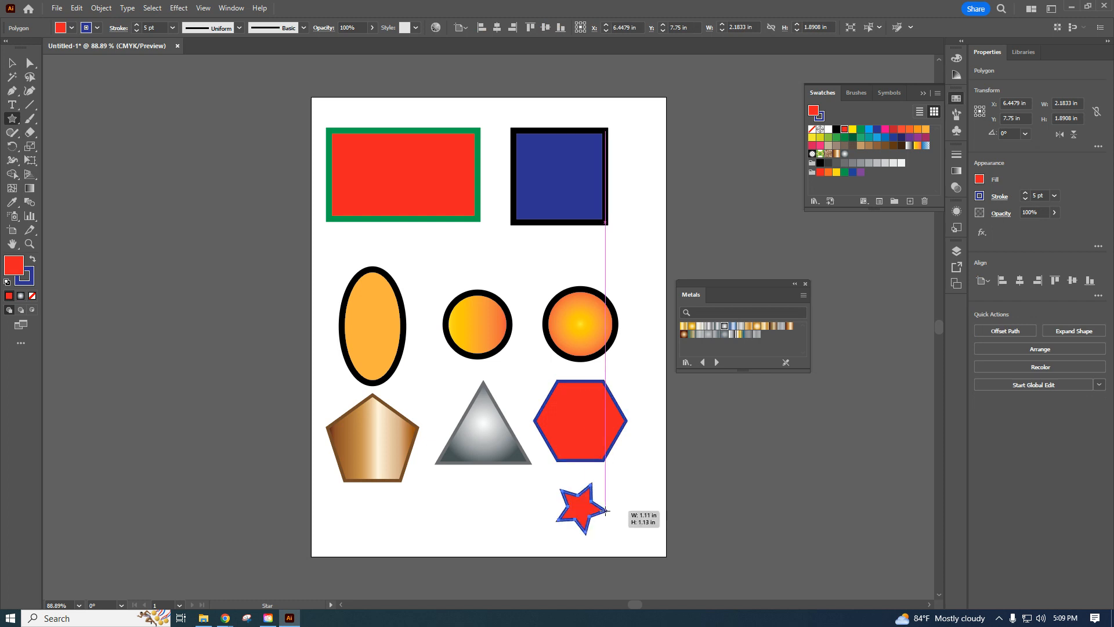
left_click_drag(605, 510, 606, 511)
key("Up")
key("Up")
key("Up")
key("Down")
key("Down")
key("Down")
key("Down")
key("Down")
key("Up")
key("Up")
key("Up")
key("Up")
key("Up")
left_click_drag(605, 510, 616, 517)
key("Up")
key("Up")
key("Up")
key("Up")
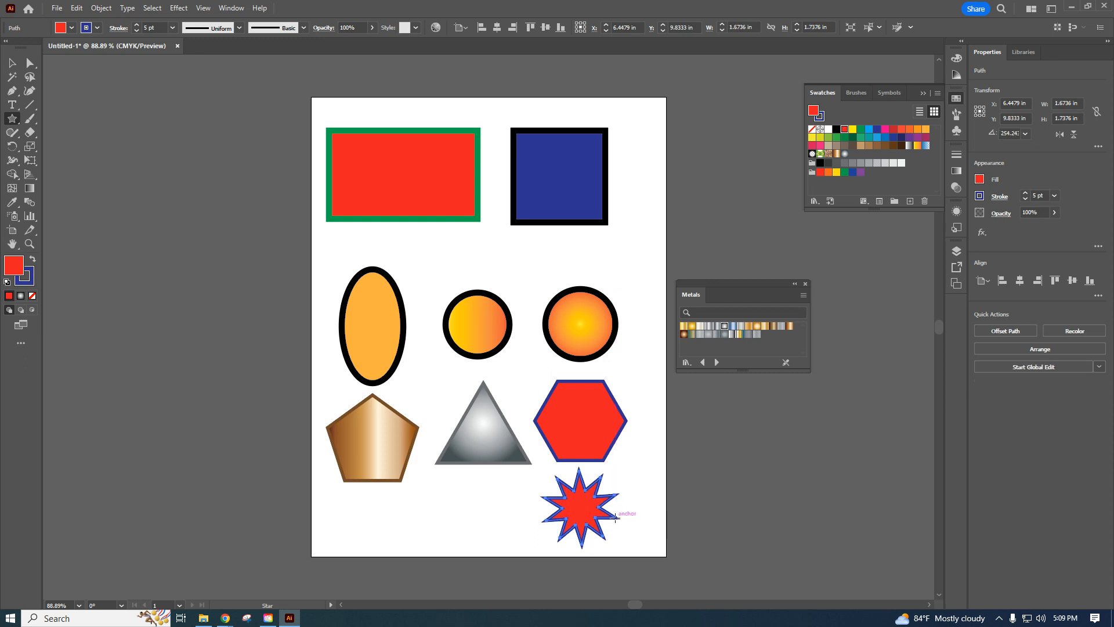
Color the star's stroke dark green from the swatches
left_click(29, 281)
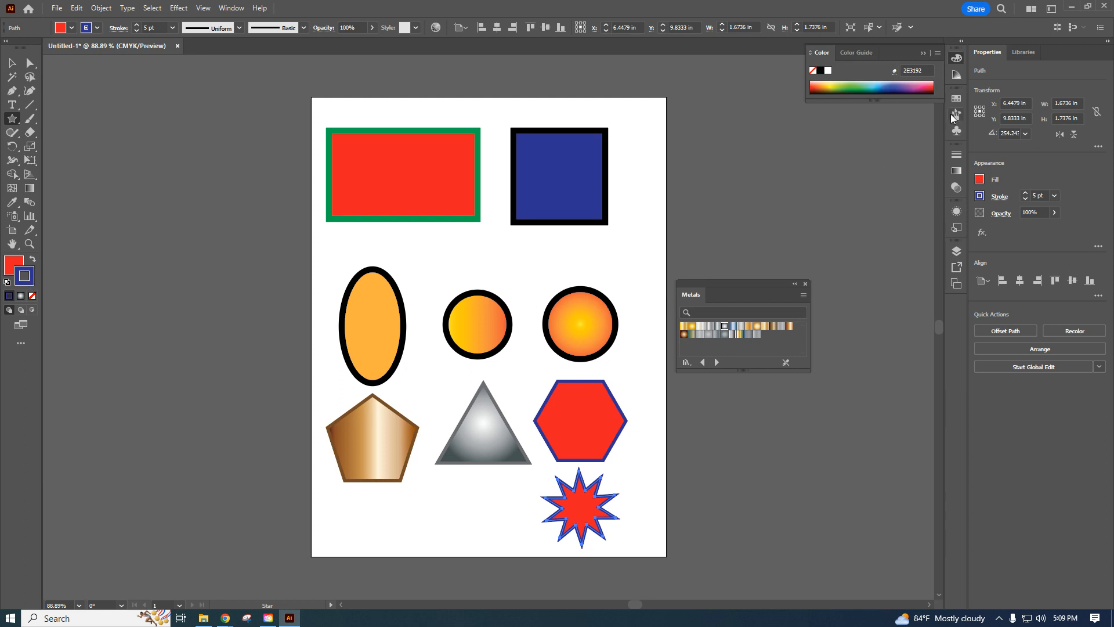
left_click(957, 99)
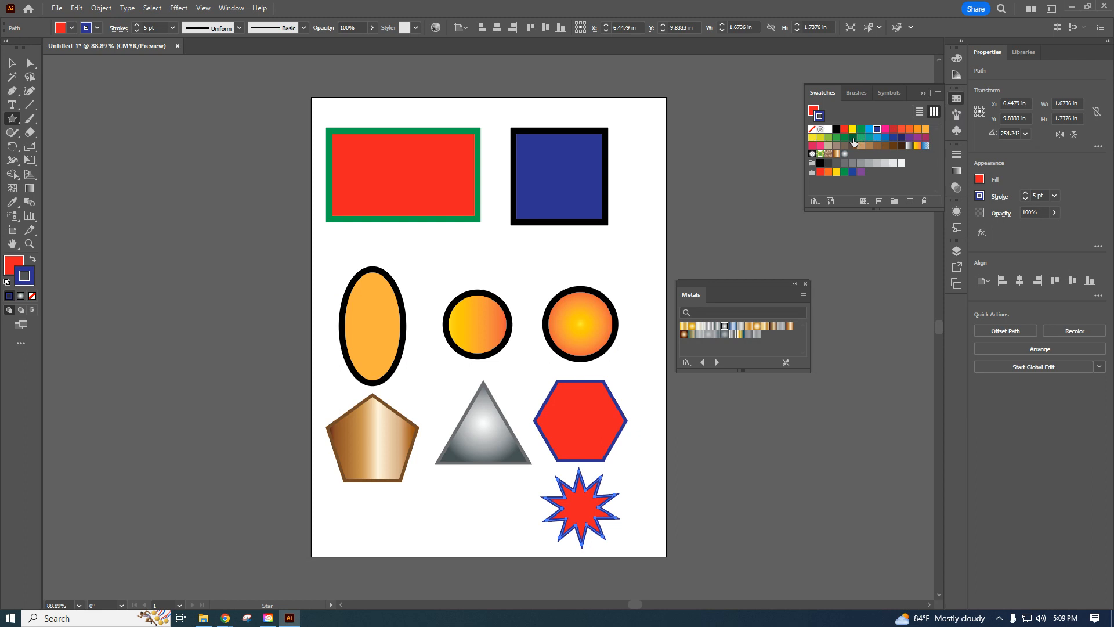
left_click(853, 138)
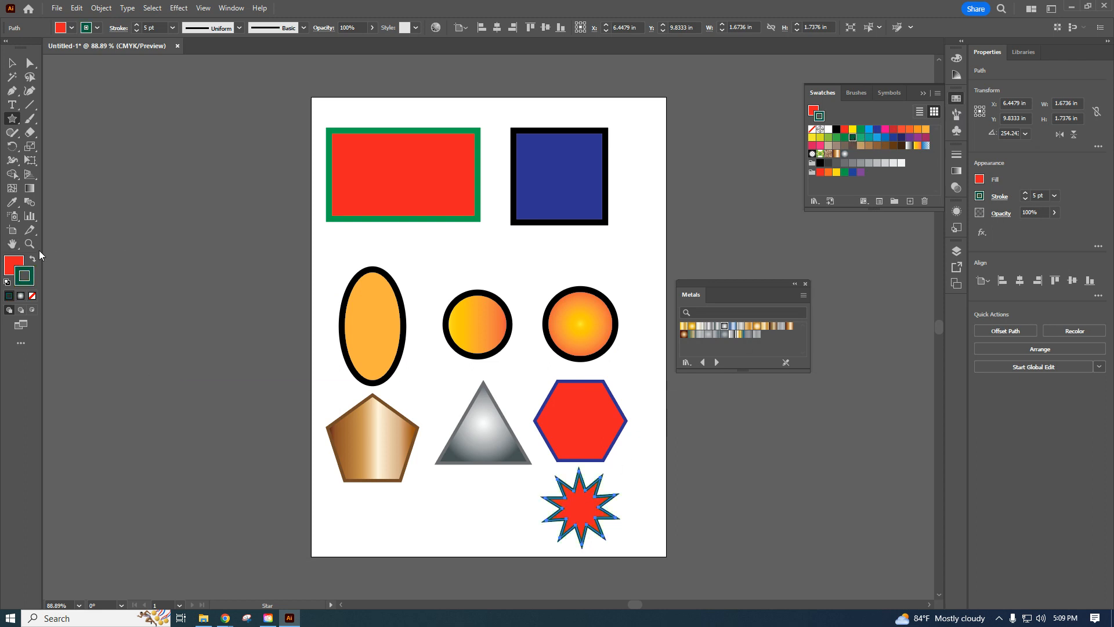
Fill the star with the peacock feather pattern from the Nature_Animal Skins pattern library
left_click(14, 264)
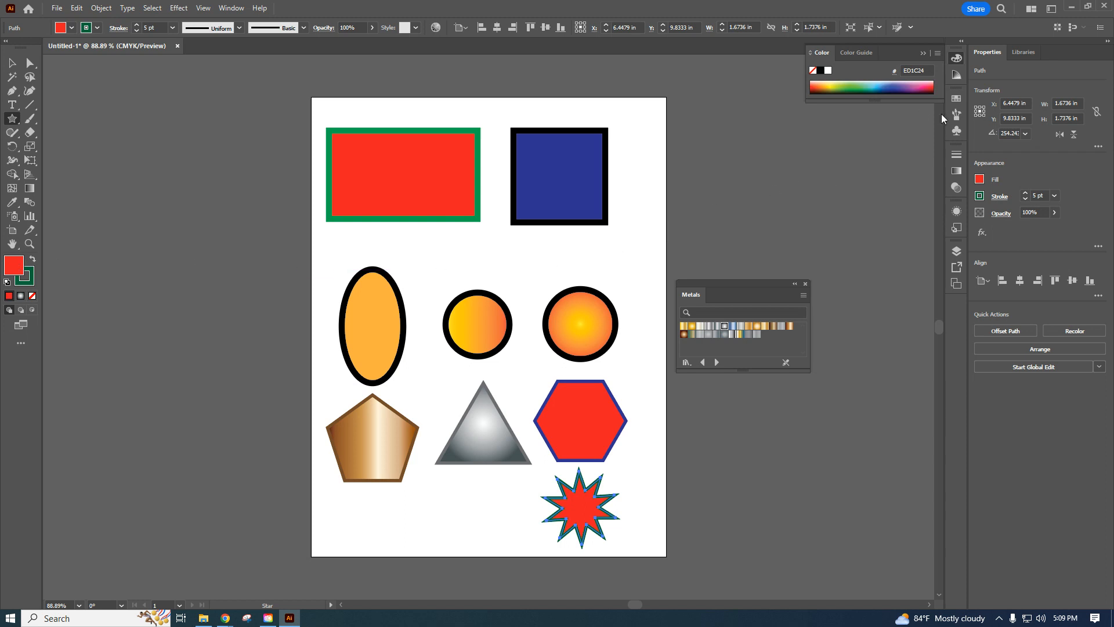
left_click(956, 98)
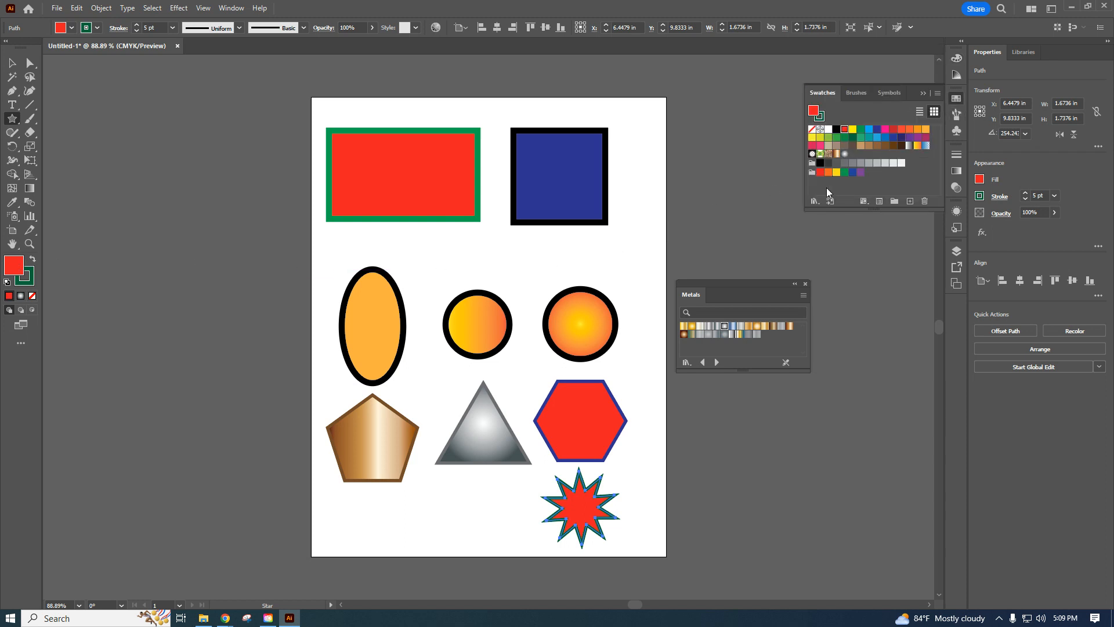
left_click(815, 200)
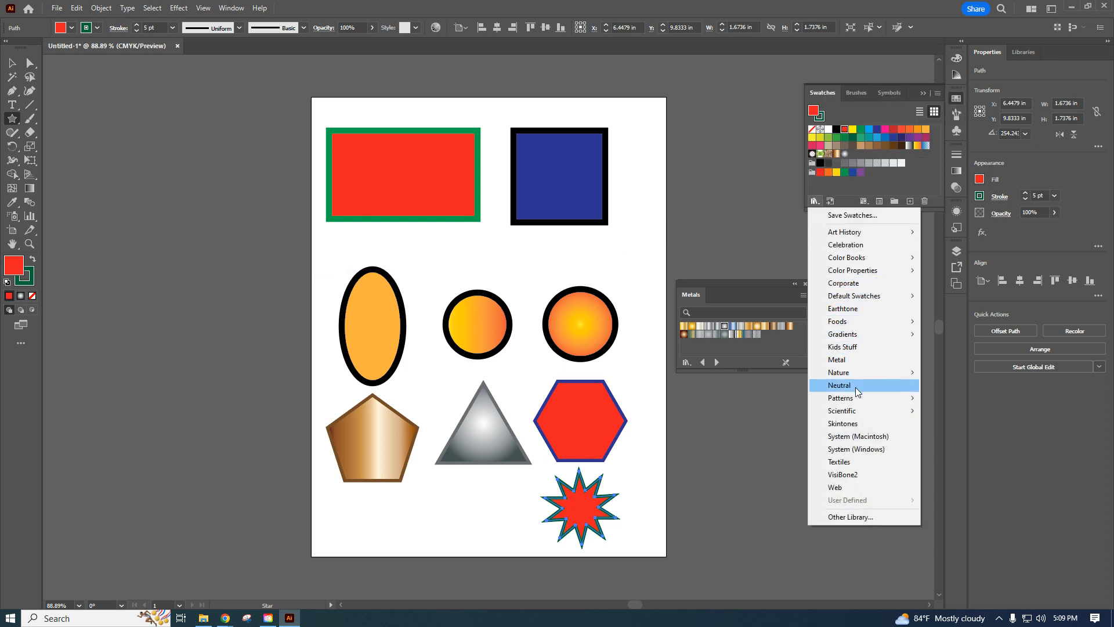
mouse_move(859, 398)
mouse_move(941, 425)
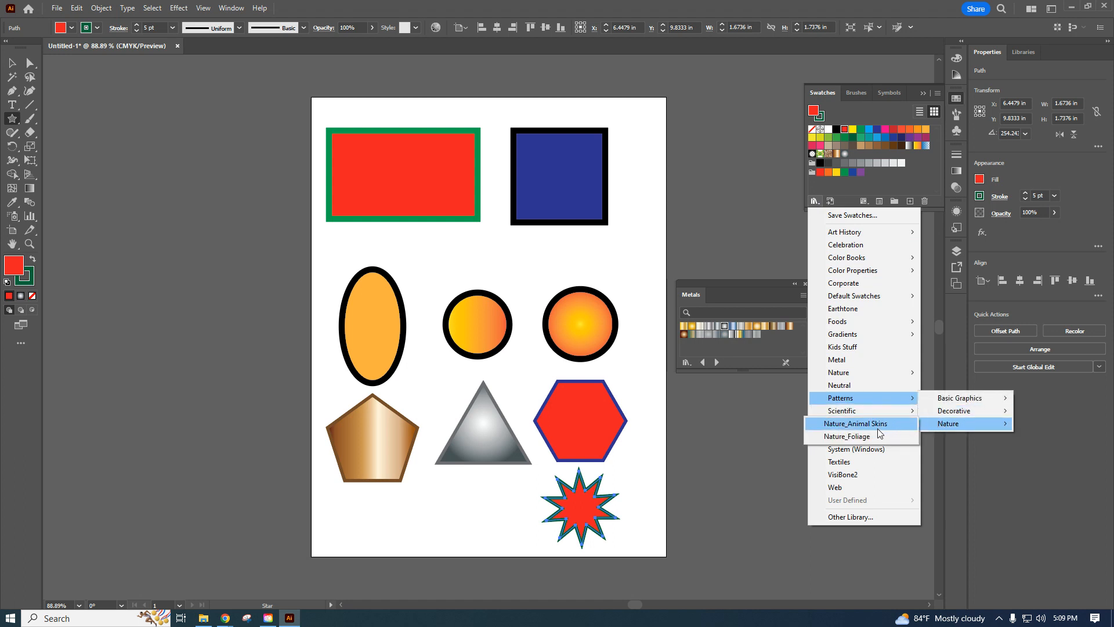
left_click(855, 424)
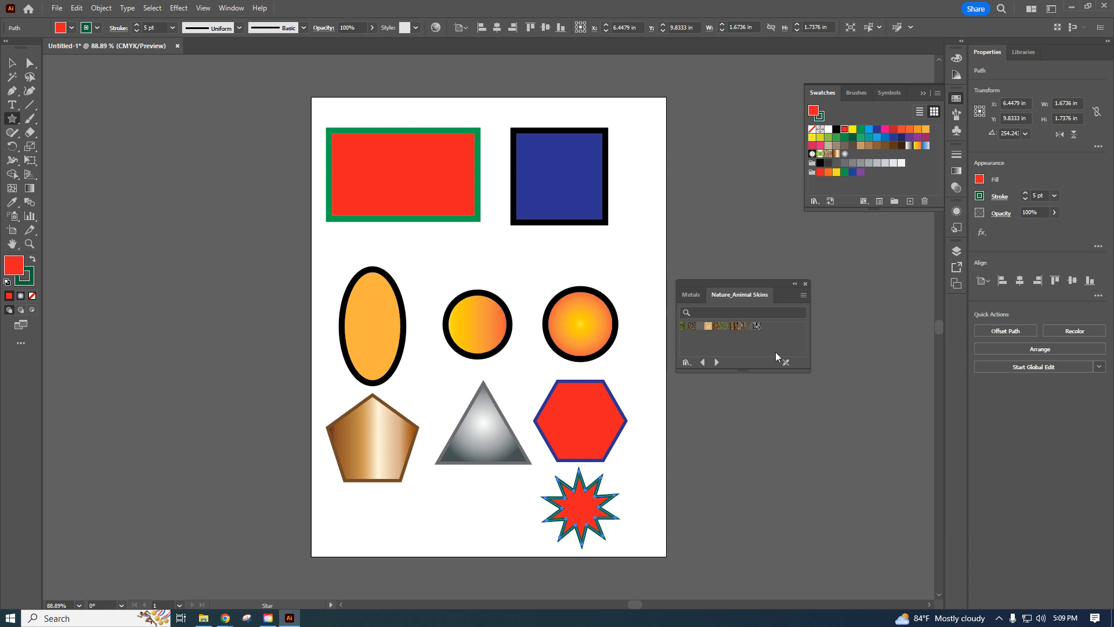
left_click(724, 327)
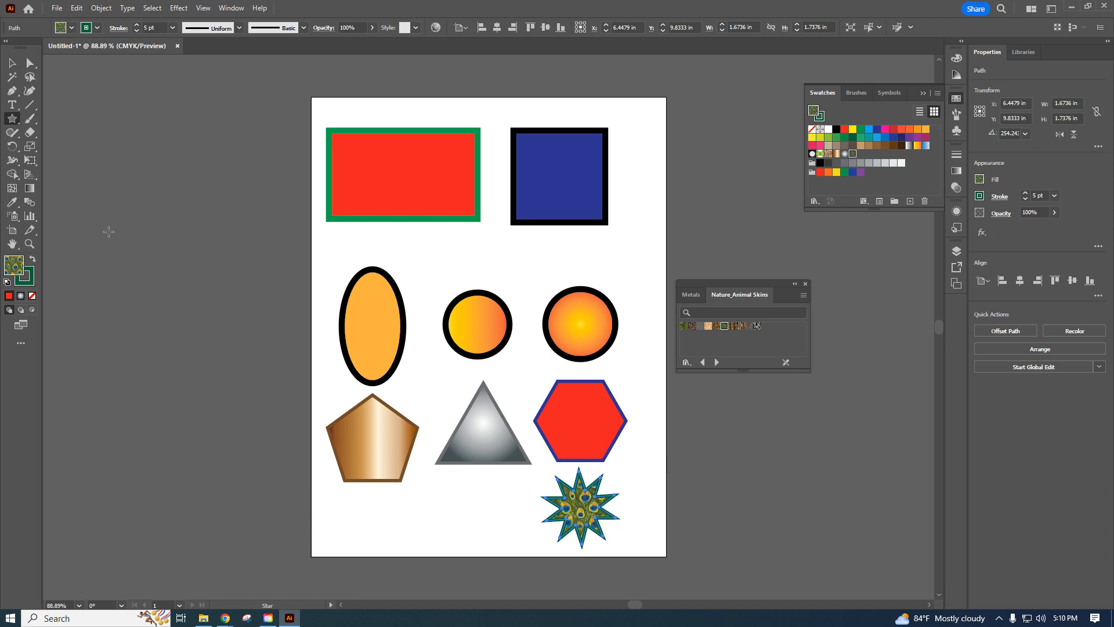
Add a text line with the author's title and surname below the pentagon and set its size to 48 pt
left_click(11, 105)
left_click(349, 506)
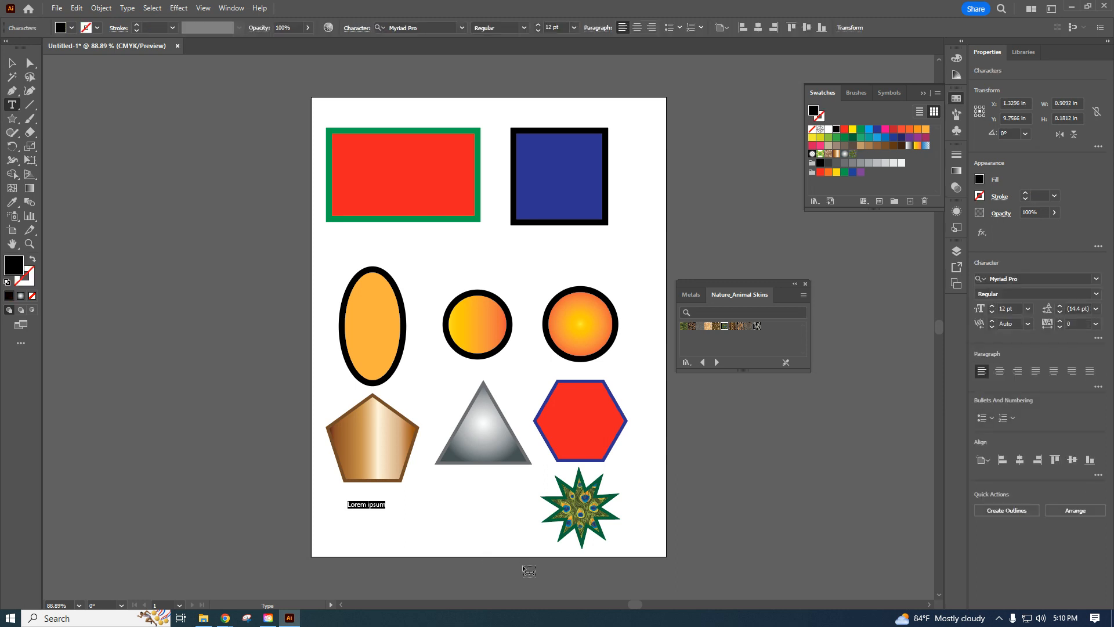
type("Mi")
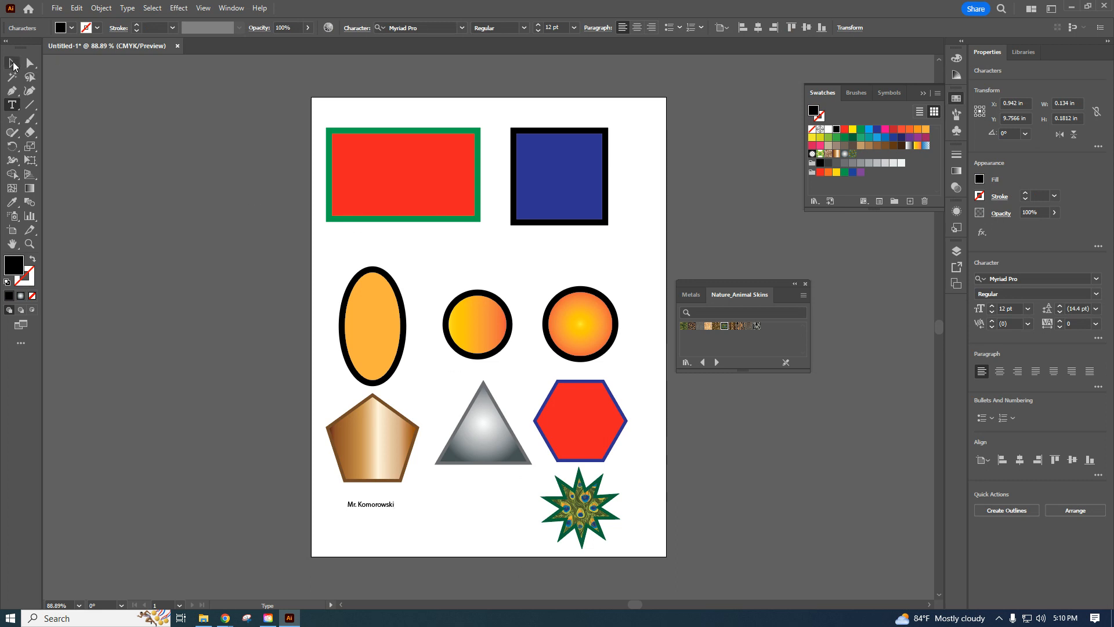
left_click(13, 64)
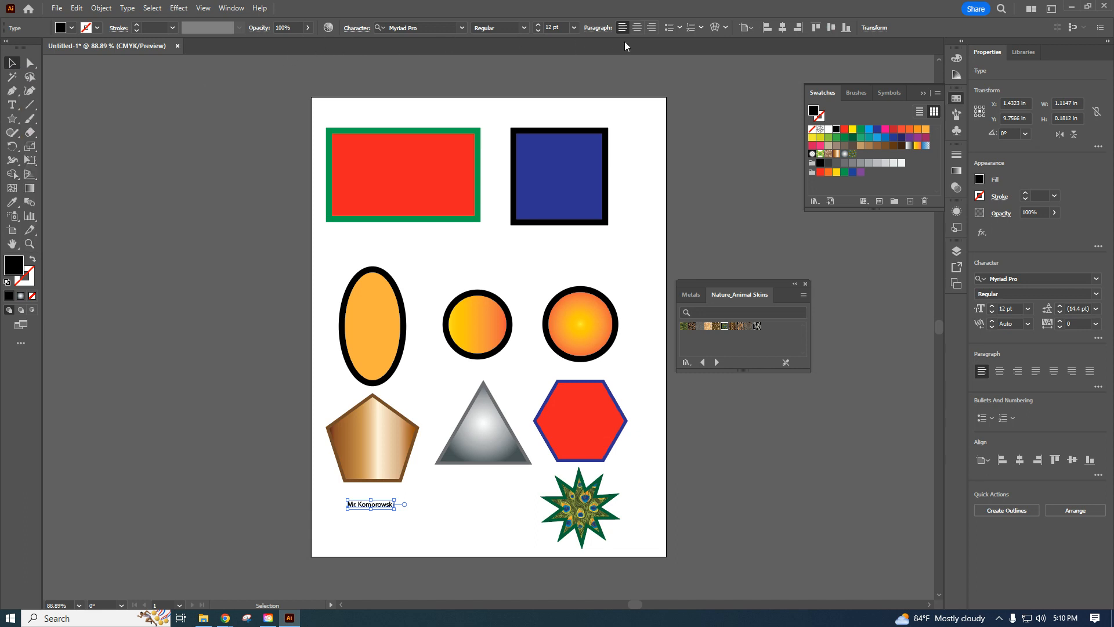
left_click(574, 27)
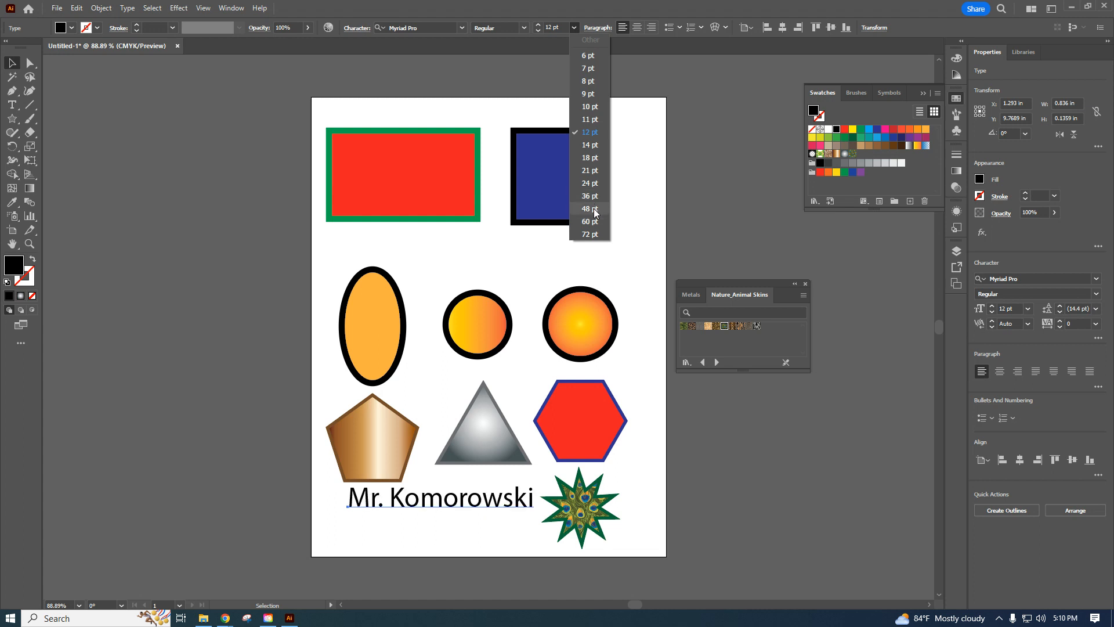
left_click(594, 210)
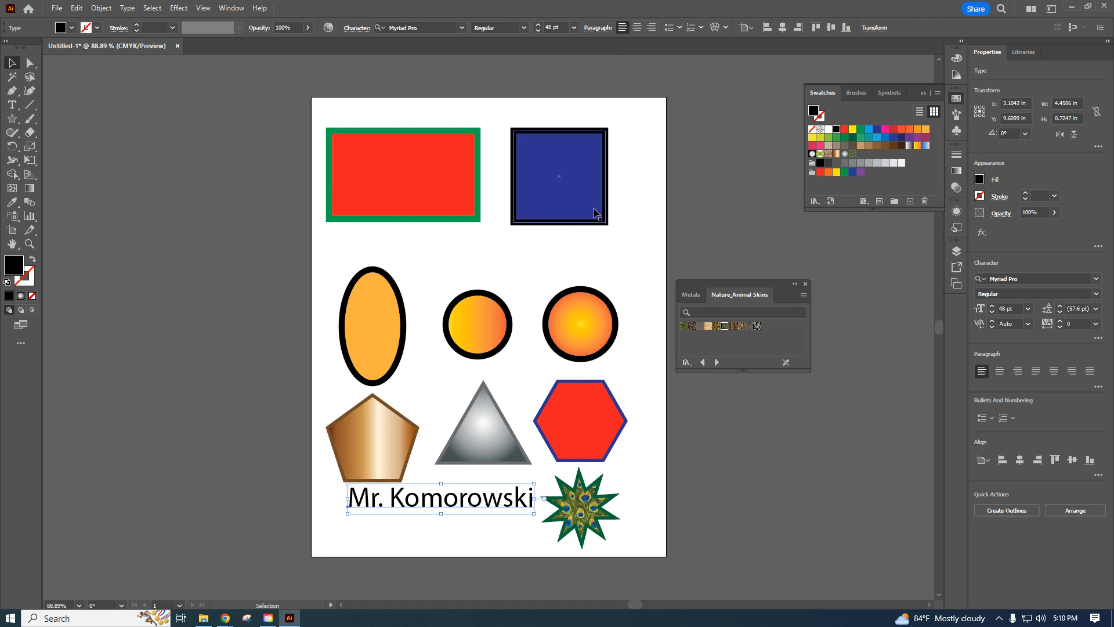
Change the name text's font to Rockwell Extra Bold and move the text slightly down and to the left
left_click(463, 28)
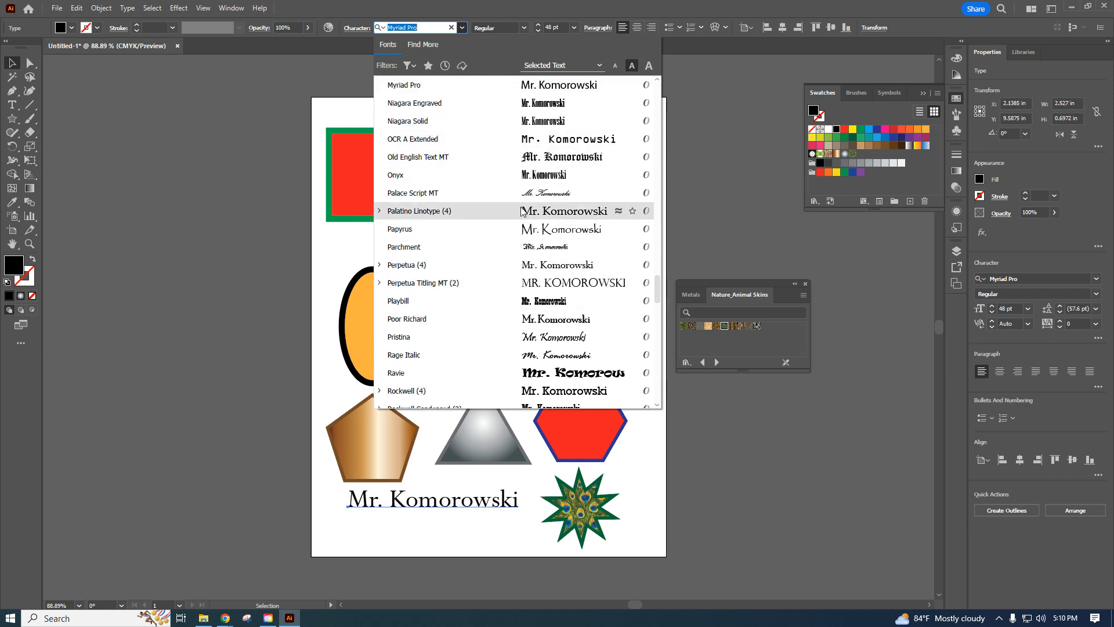
scroll(521, 202, "down", 1)
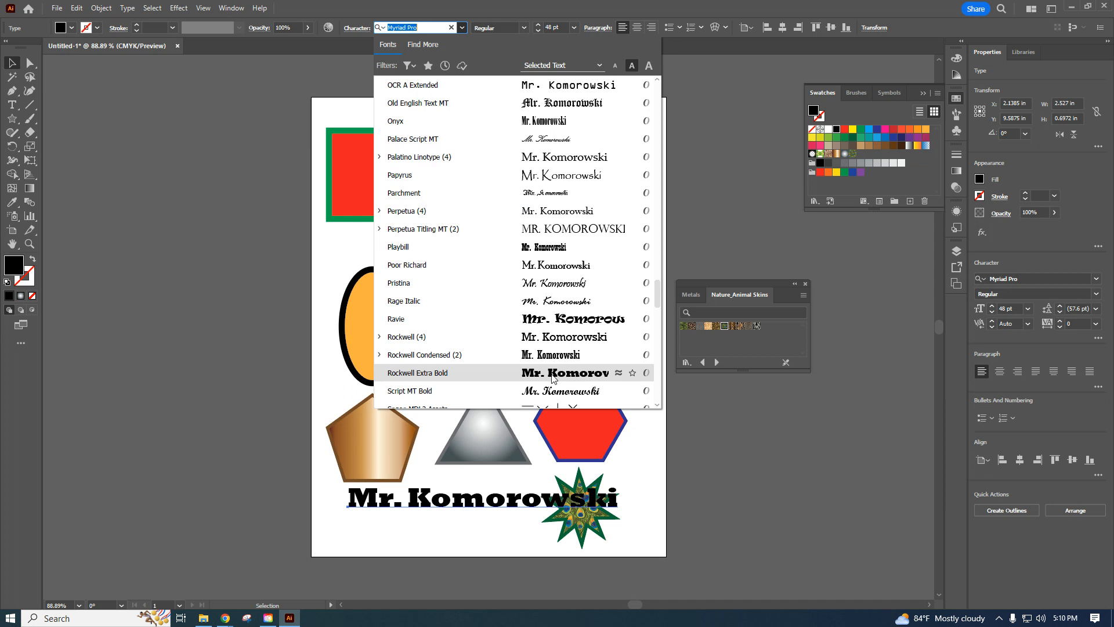
left_click(553, 378)
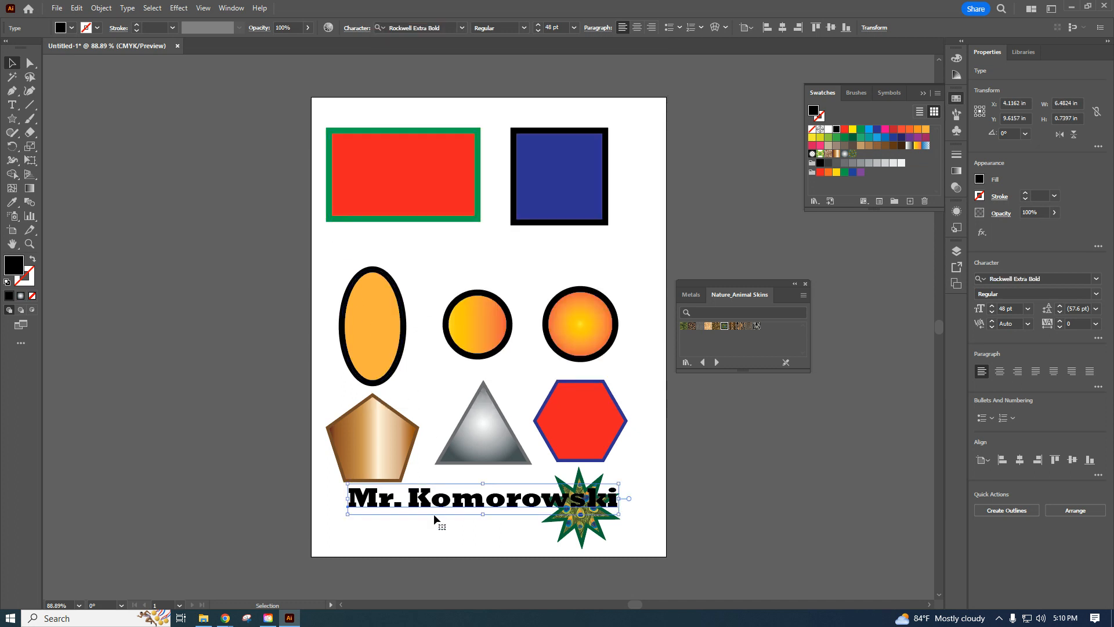
left_click_drag(436, 519, 422, 529)
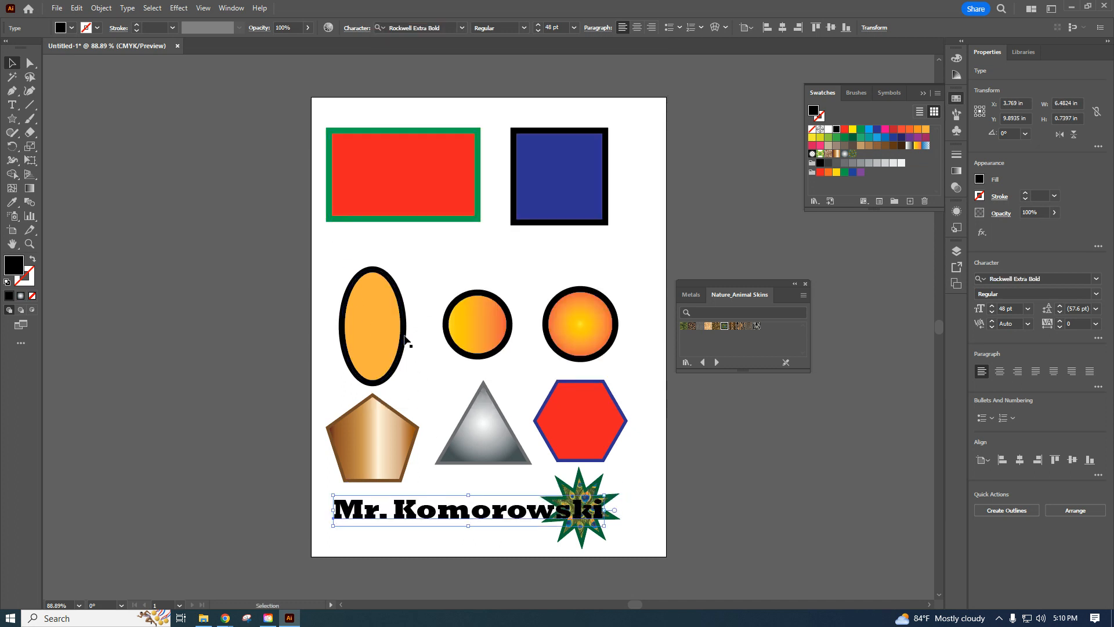
Reposition the ellipse, pentagon, triangle, hexagon and star to make room for the name, and nudge the name text down and left
left_click_drag(405, 342, 405, 319)
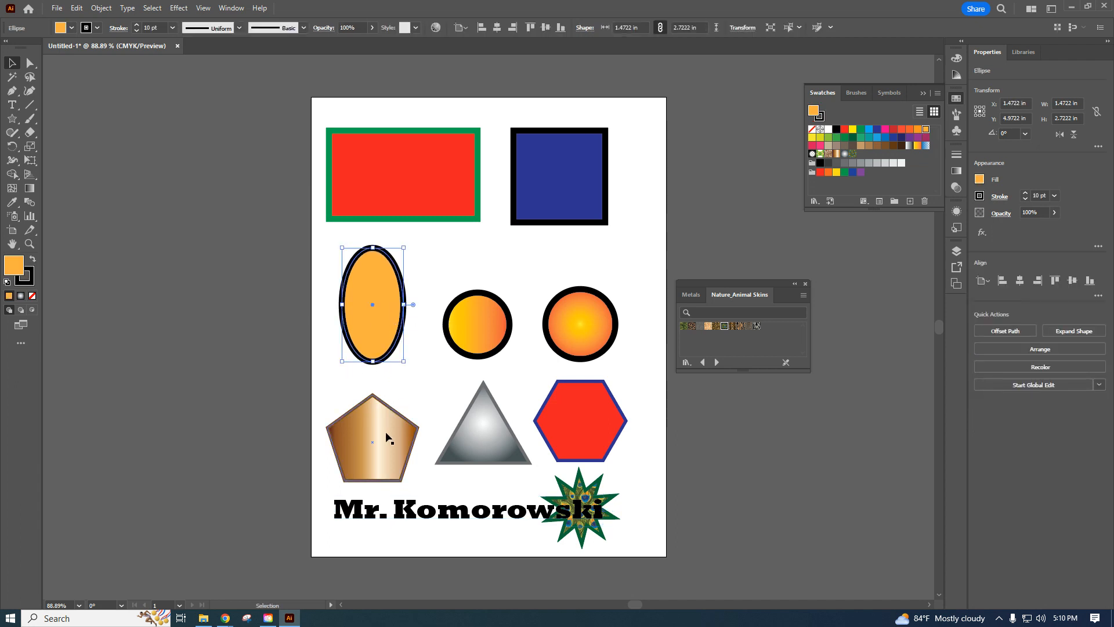
left_click_drag(386, 433, 396, 416)
left_click_drag(468, 434, 457, 435)
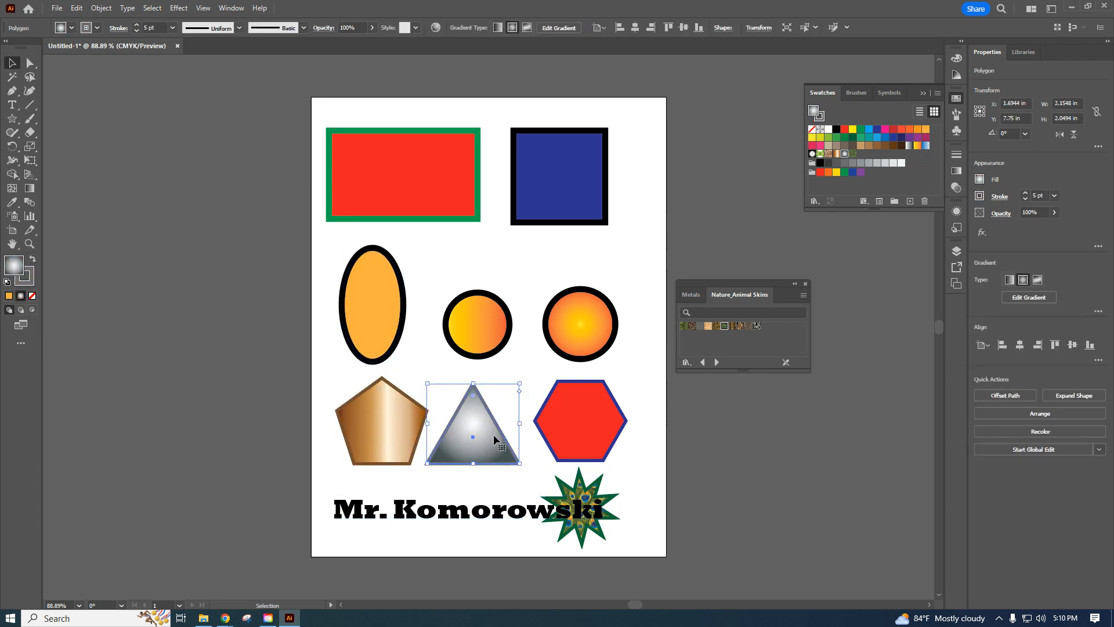
left_click_drag(567, 423, 551, 409)
left_click_drag(598, 492, 633, 452)
left_click(701, 447)
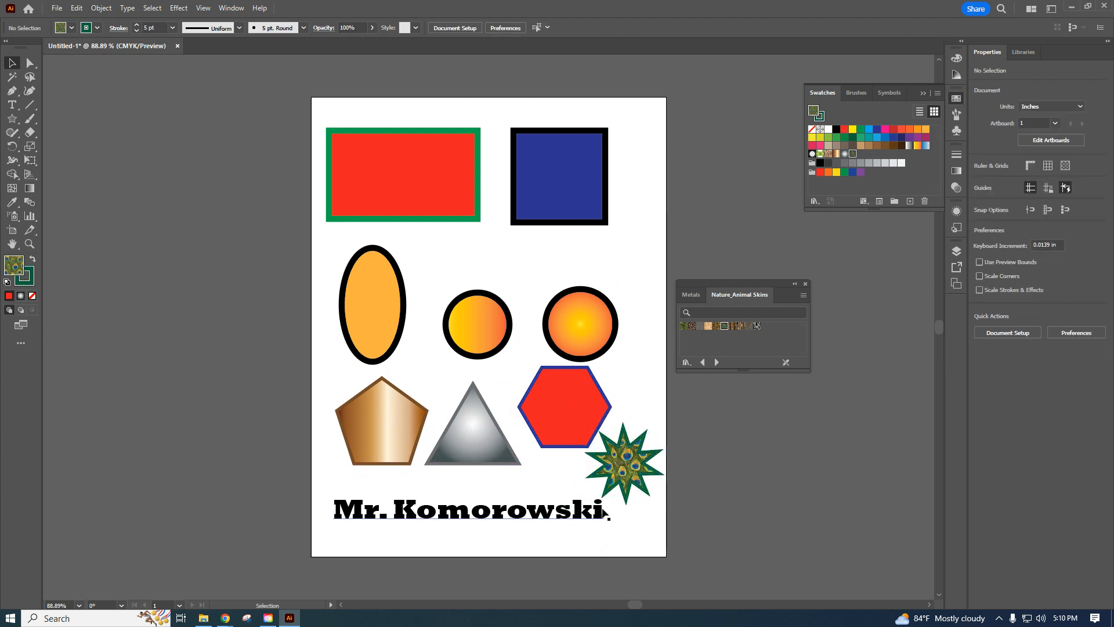
left_click(511, 516)
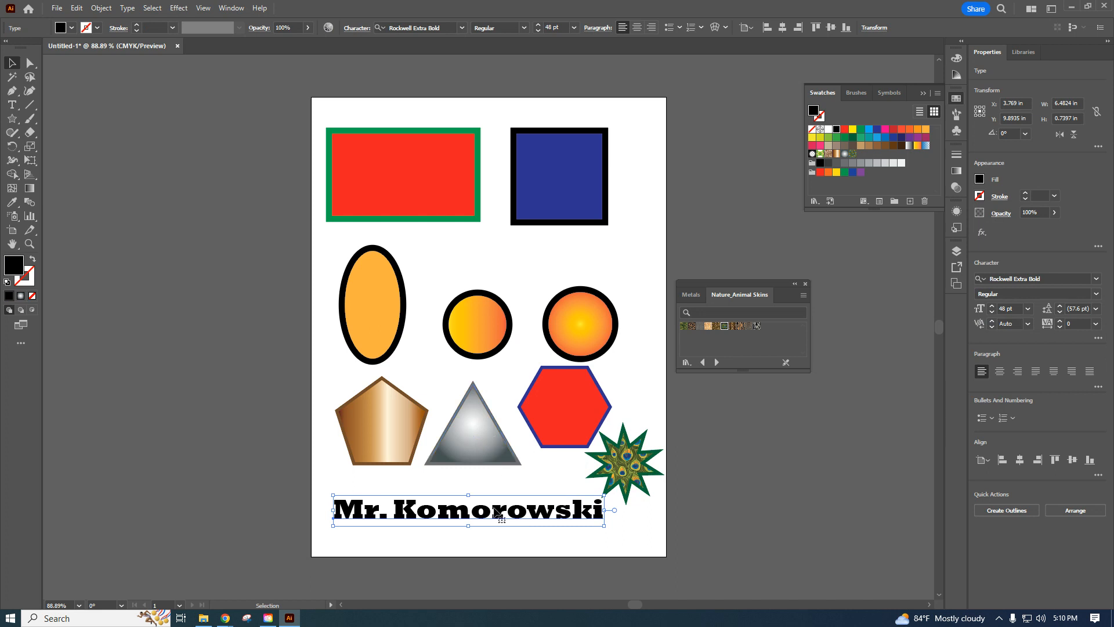
left_click_drag(478, 516, 474, 521)
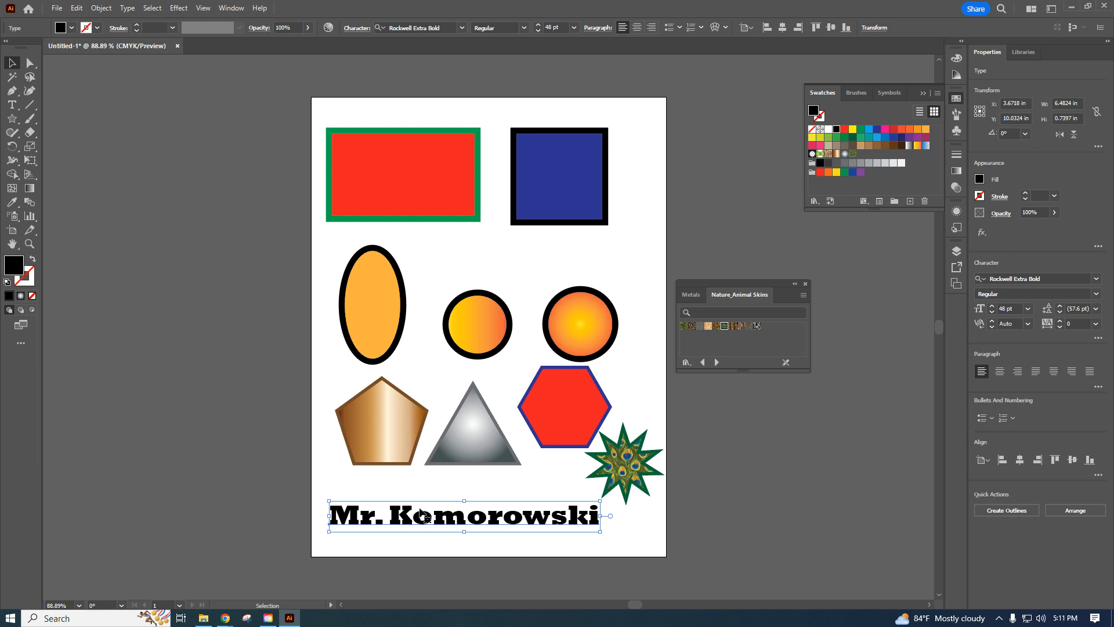
Give the name text a black stroke and a CMYK Yellow fill
left_click(32, 279)
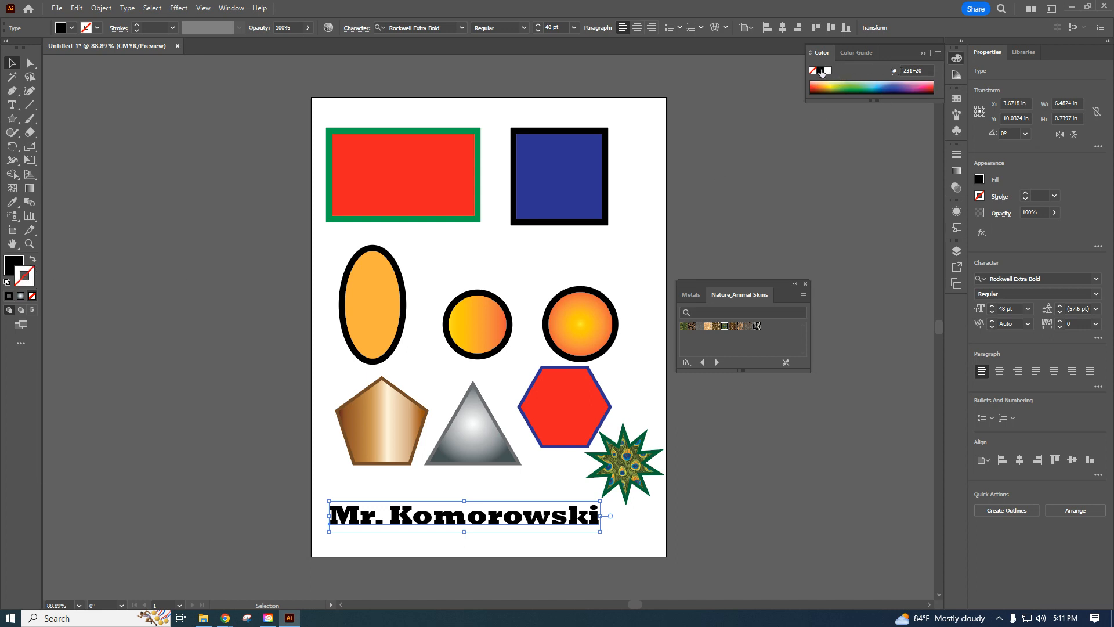
left_click(827, 71)
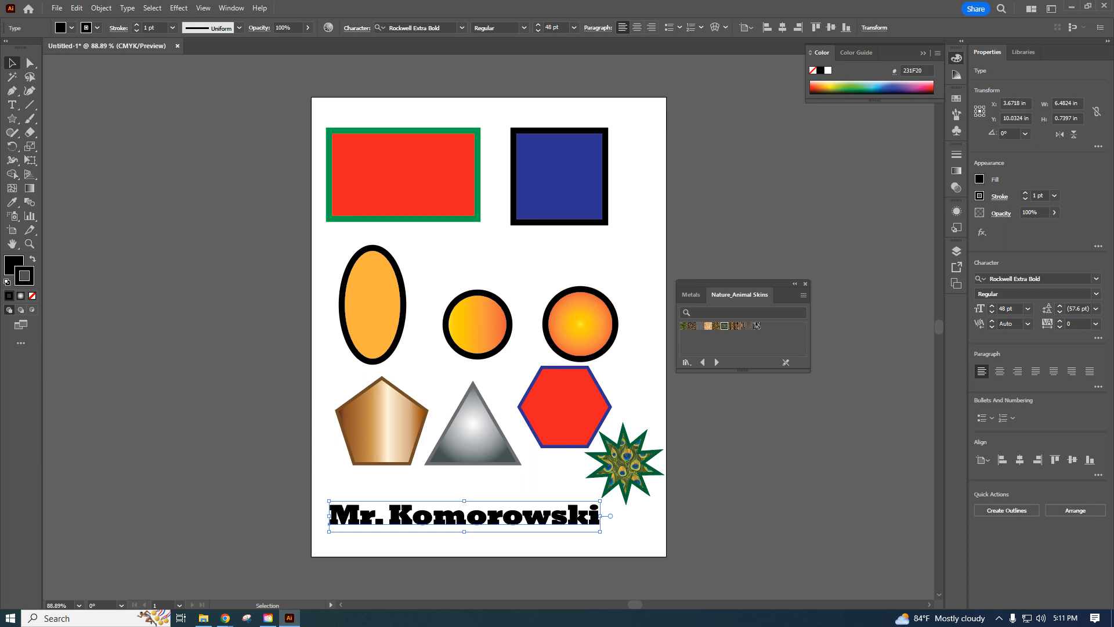
left_click(10, 267)
left_click(957, 102)
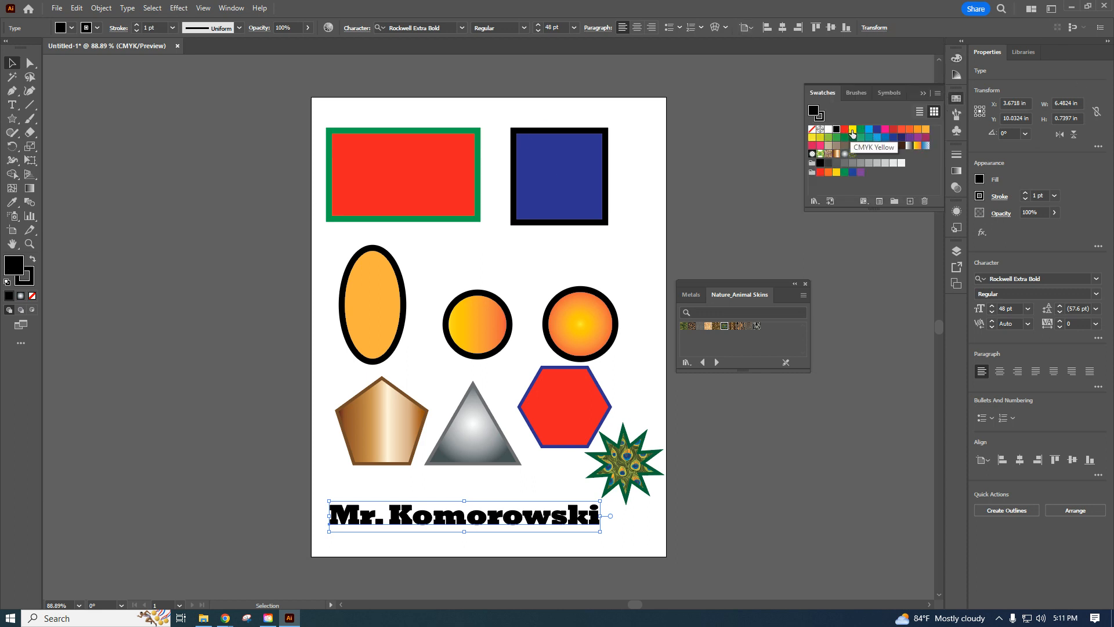
left_click(852, 130)
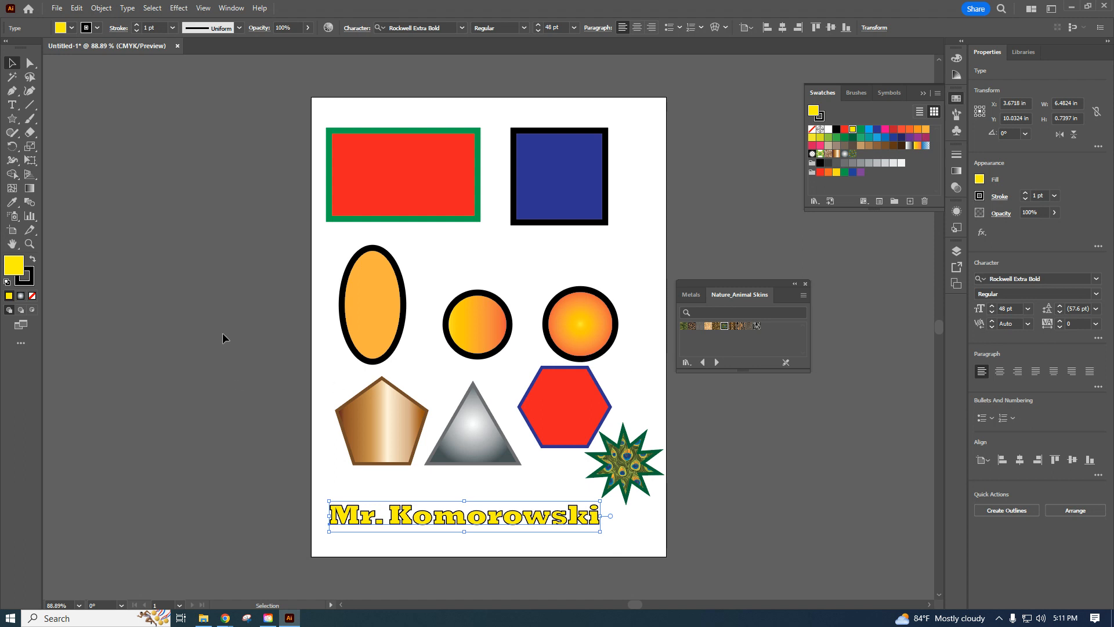
Try a 3 pt stroke weight on the name text, and set it back to 1 pt
left_click(29, 277)
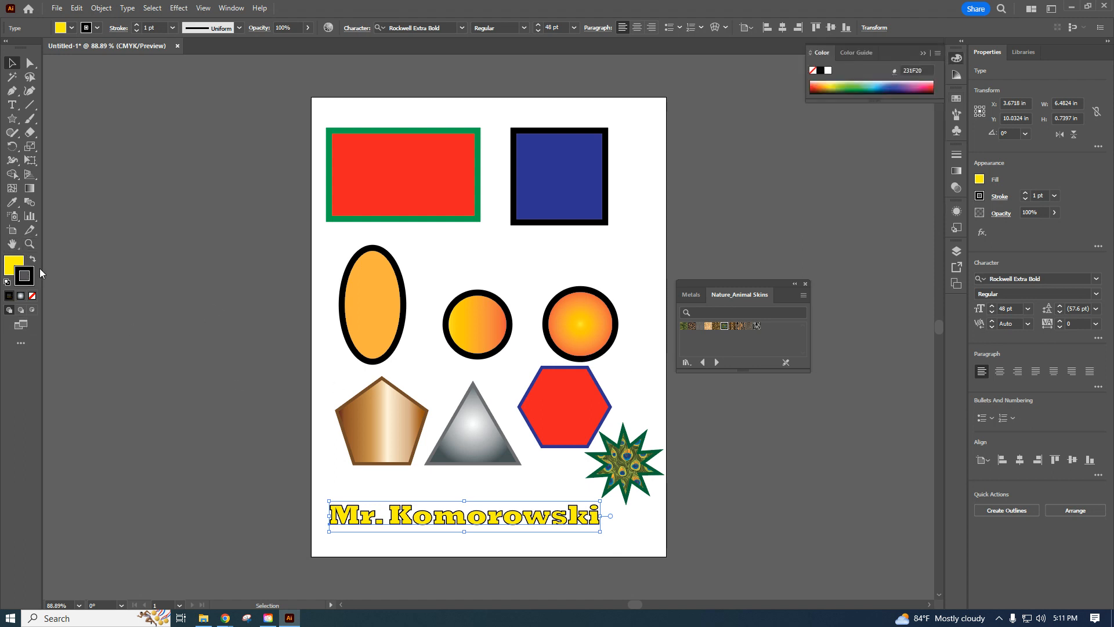
left_click(173, 28)
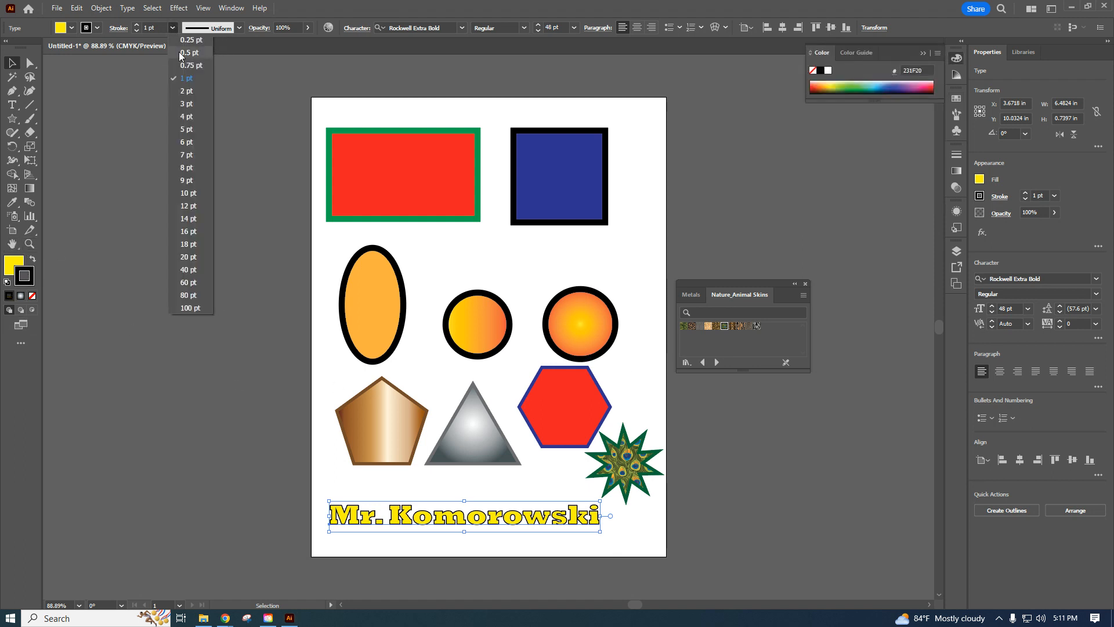
left_click(187, 104)
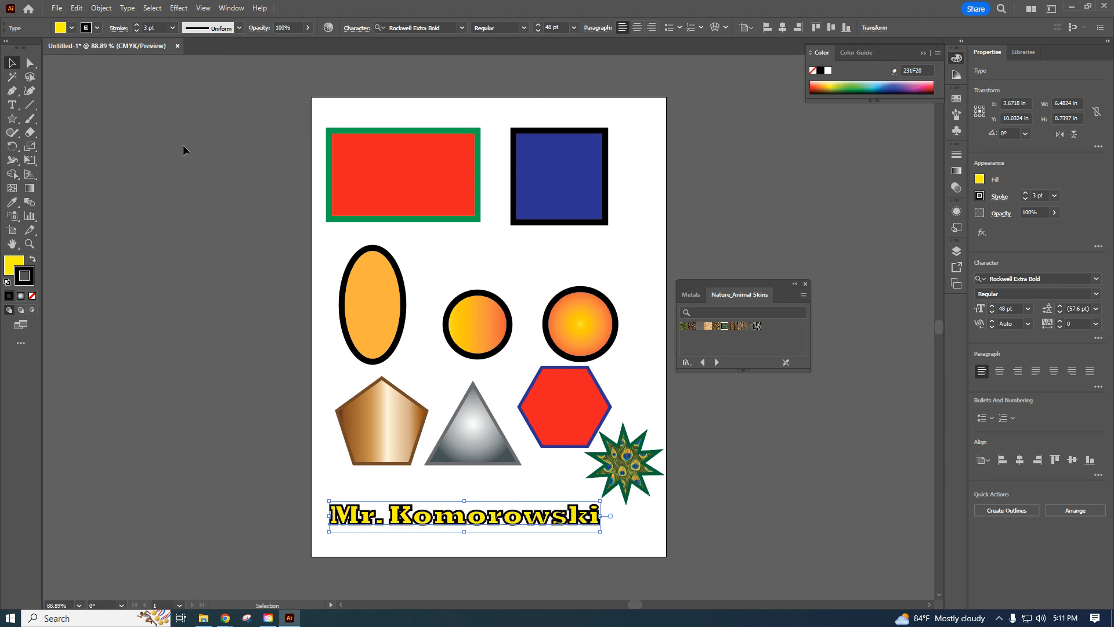
left_click(172, 28)
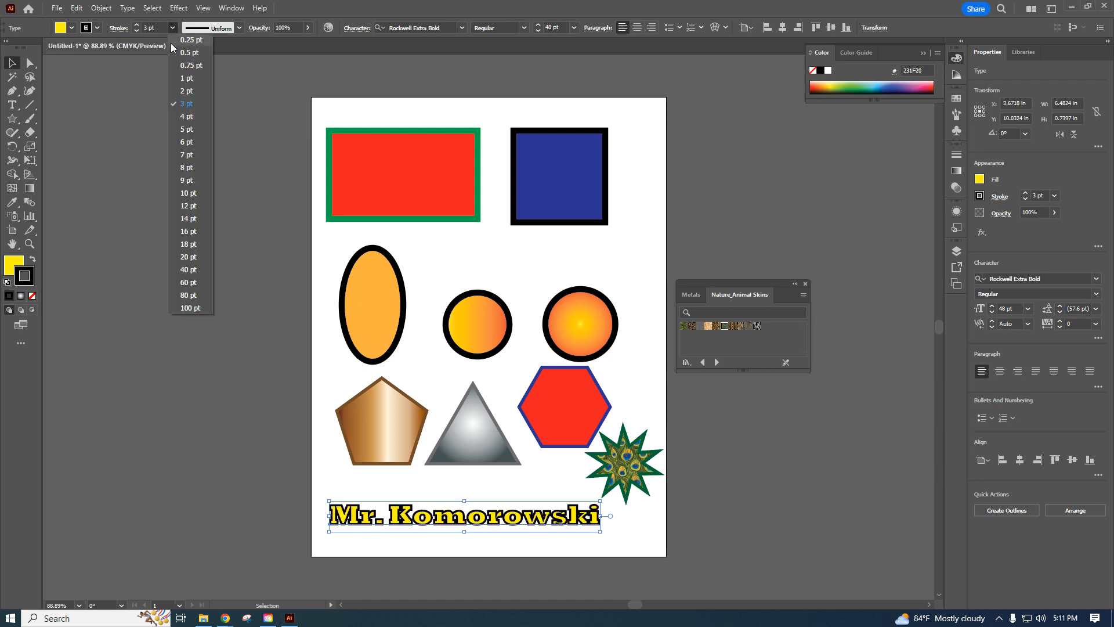
left_click(187, 78)
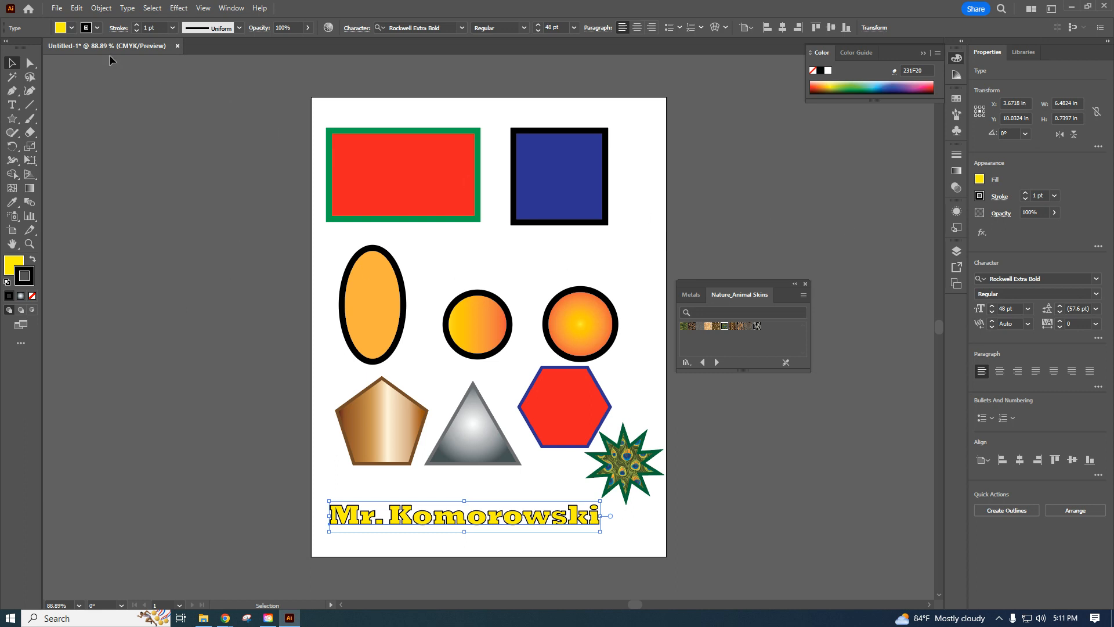
Save the document on the computer in Downloads as an Adobe Illustrator file named "shapes in illustator", keeping the default Illustrator options
left_click(60, 10)
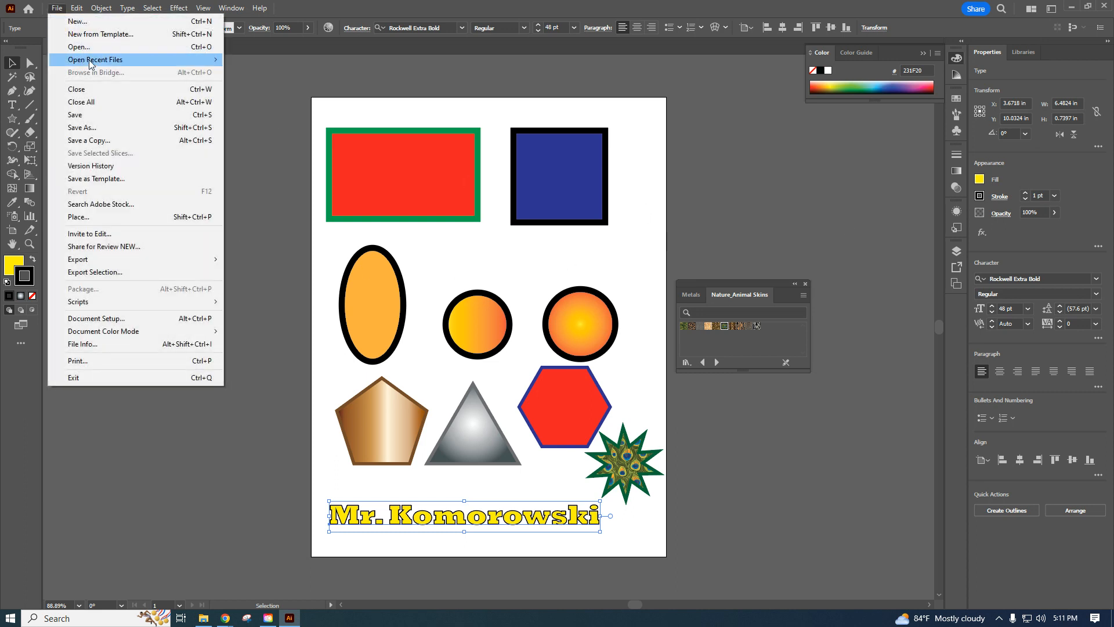
left_click(89, 127)
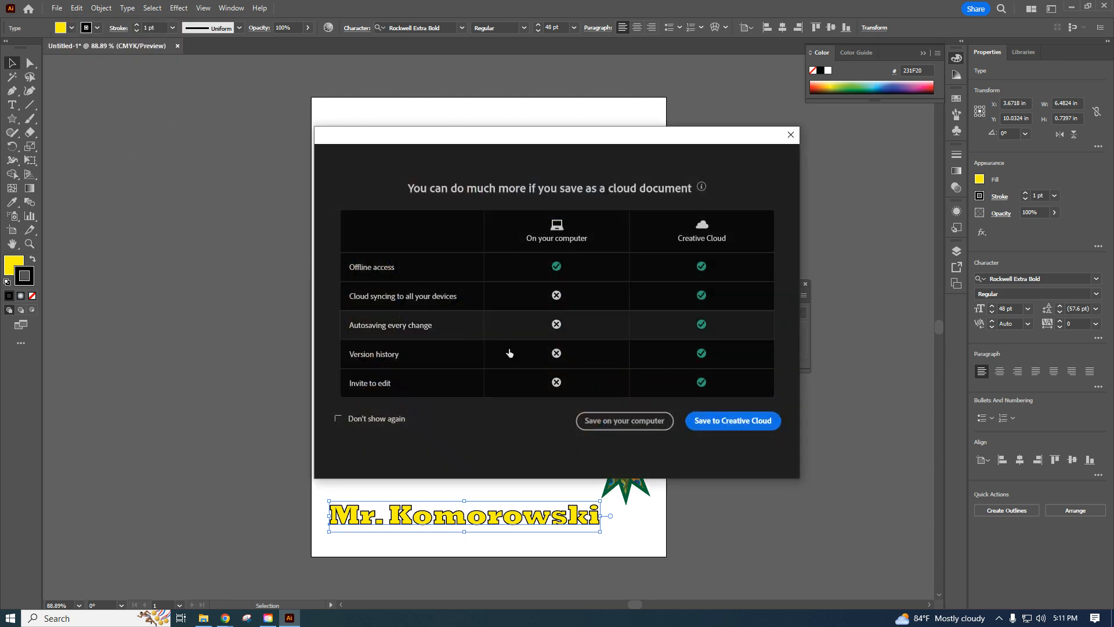
left_click(609, 428)
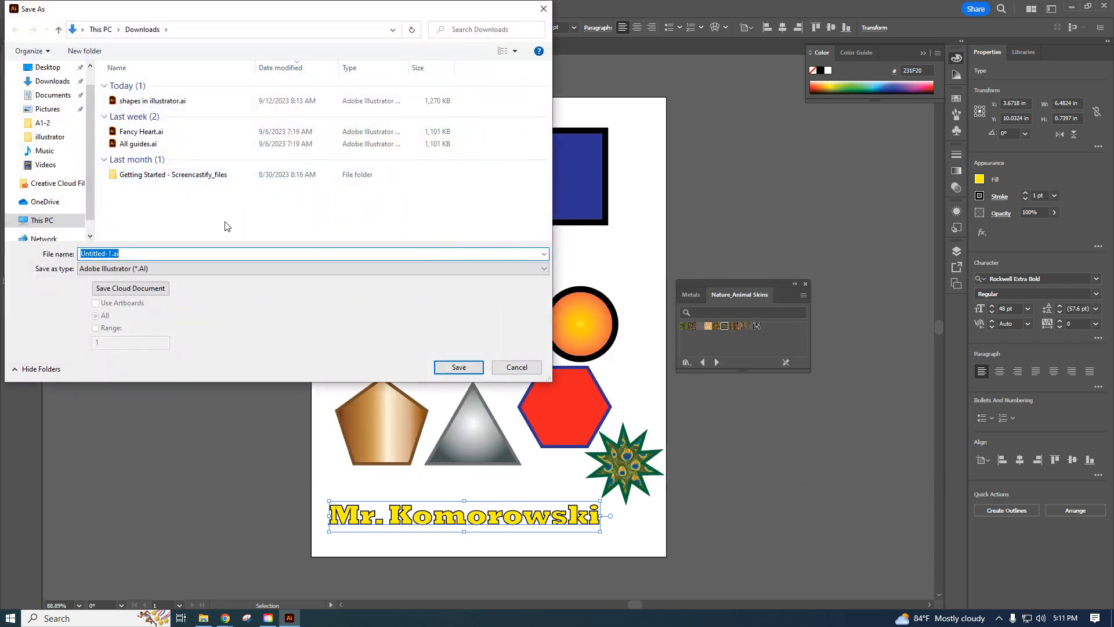
type("shap")
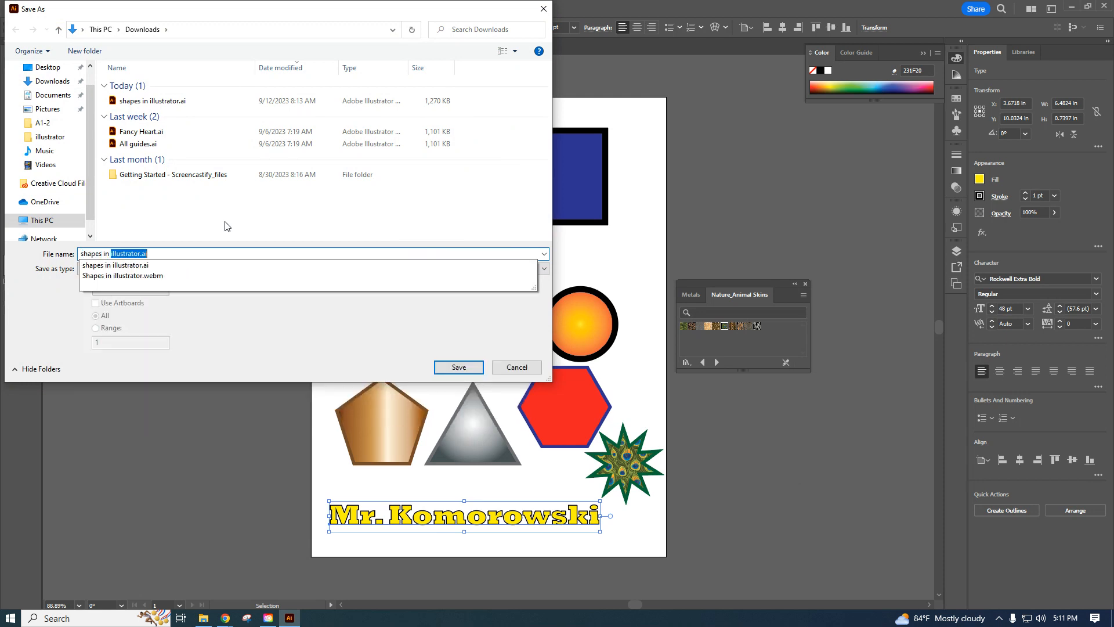
type("es in illusta")
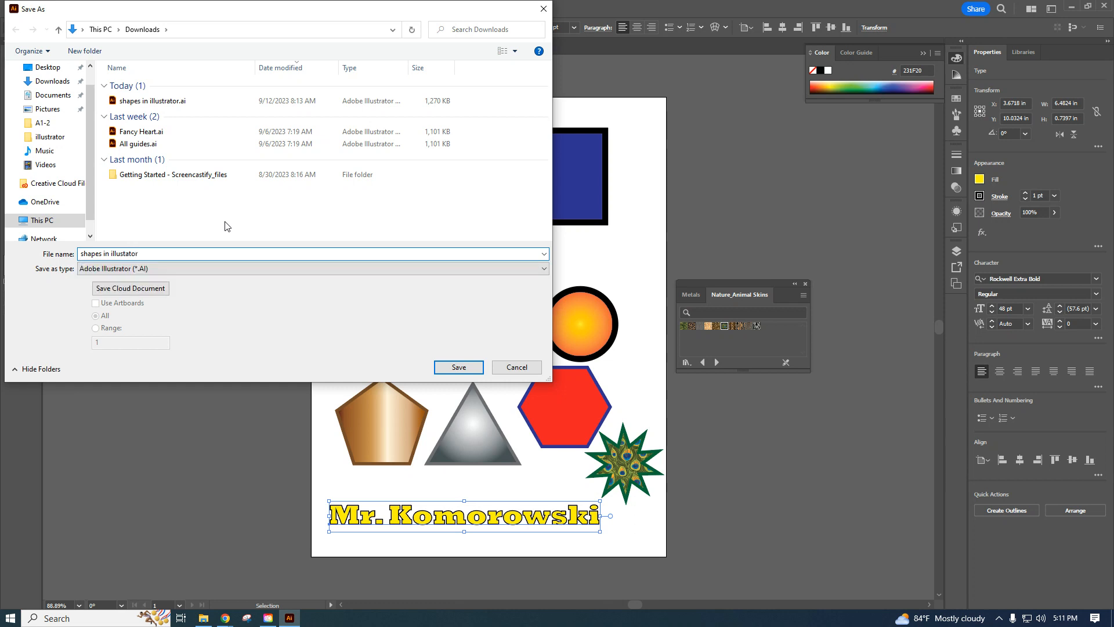
left_click(458, 368)
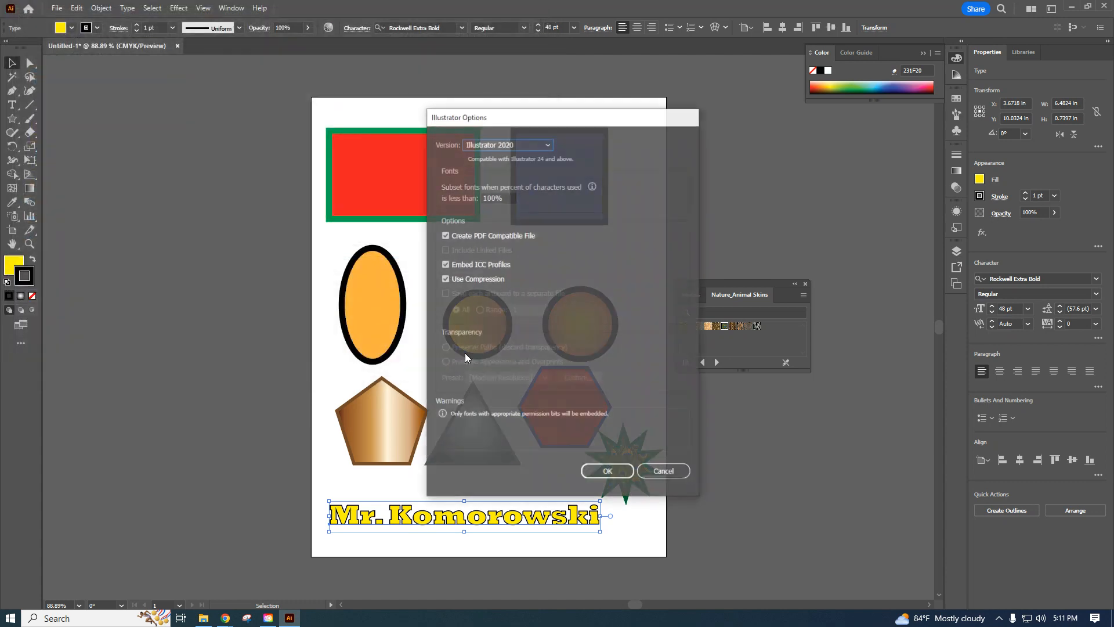
left_click(613, 476)
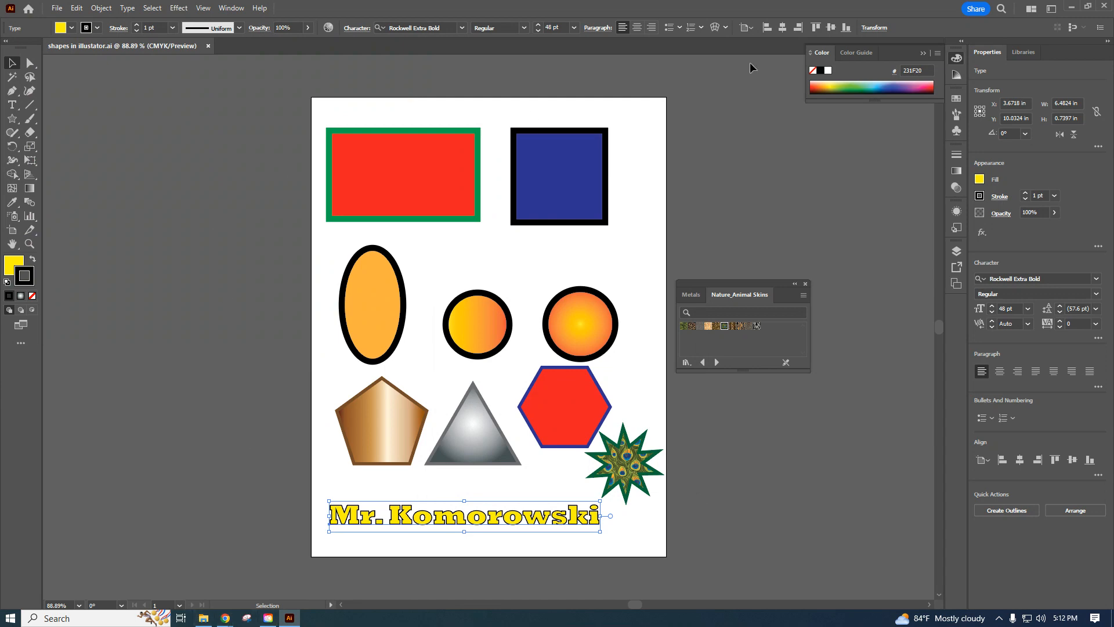
Switch to Chrome and start the "Shapes in illustrator - Tutorial" assignment from the Graphic Design course's modules in Canvas
left_click(1066, 14)
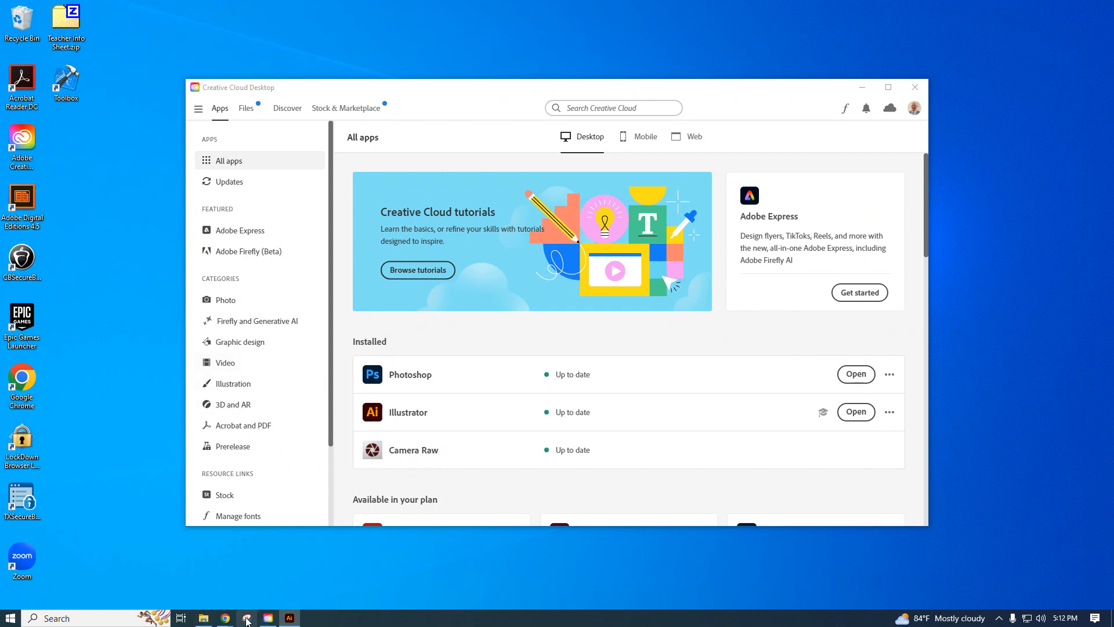
mouse_move(224, 619)
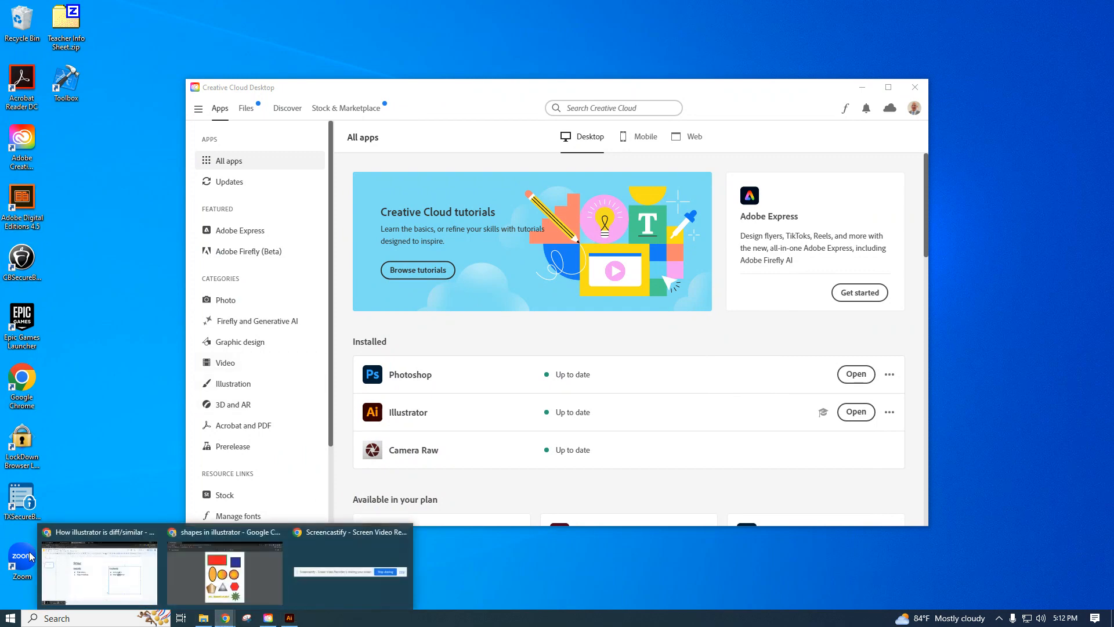
left_click(93, 571)
left_click(229, 16)
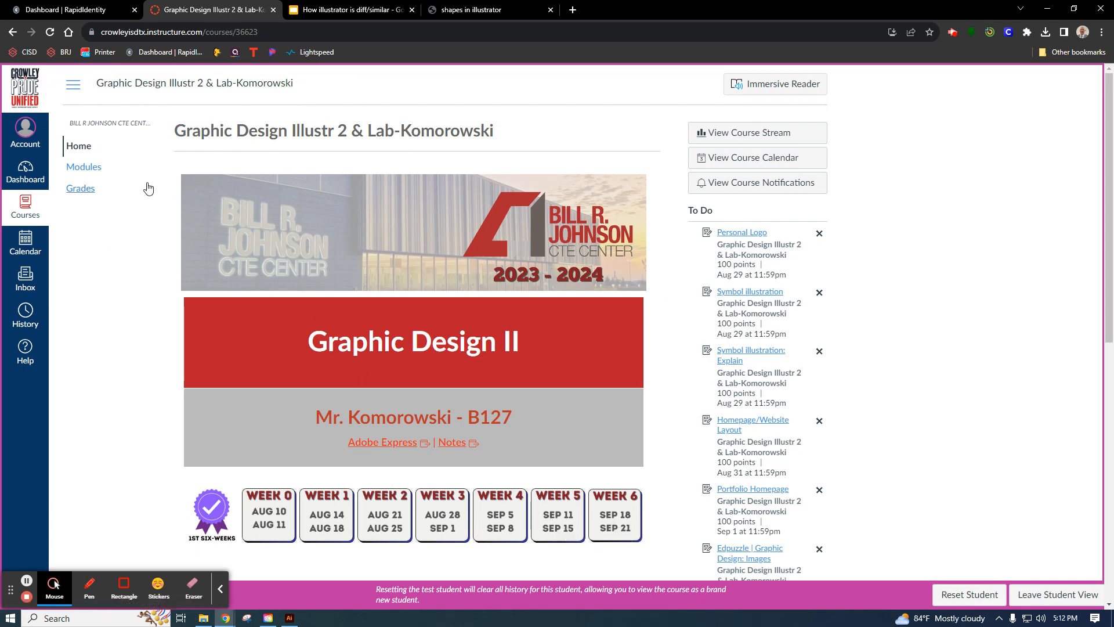
left_click(85, 167)
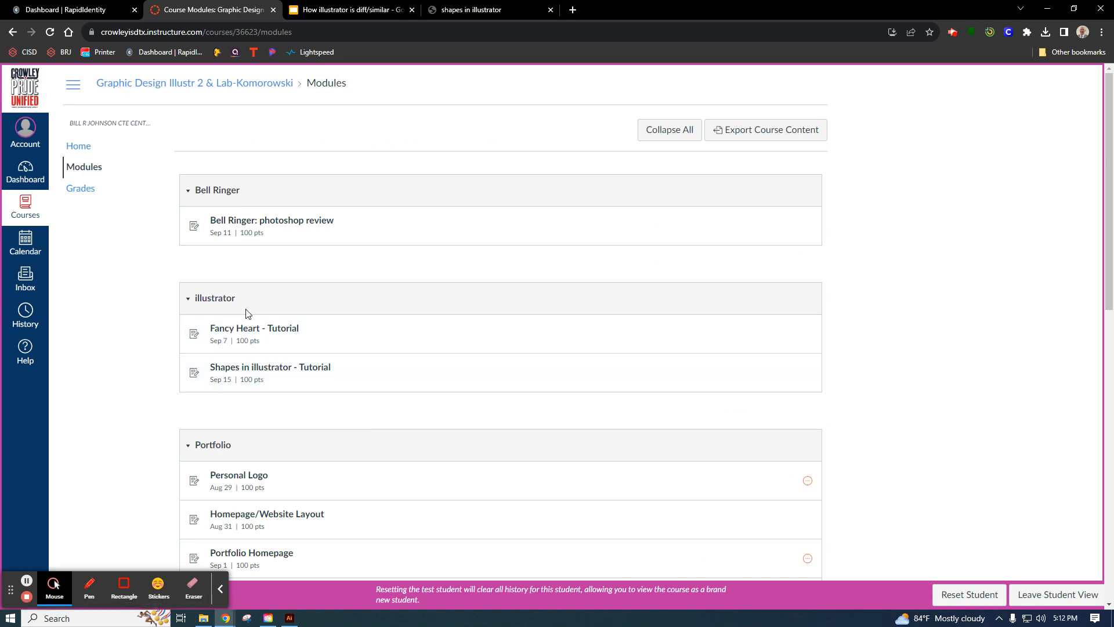
left_click(286, 372)
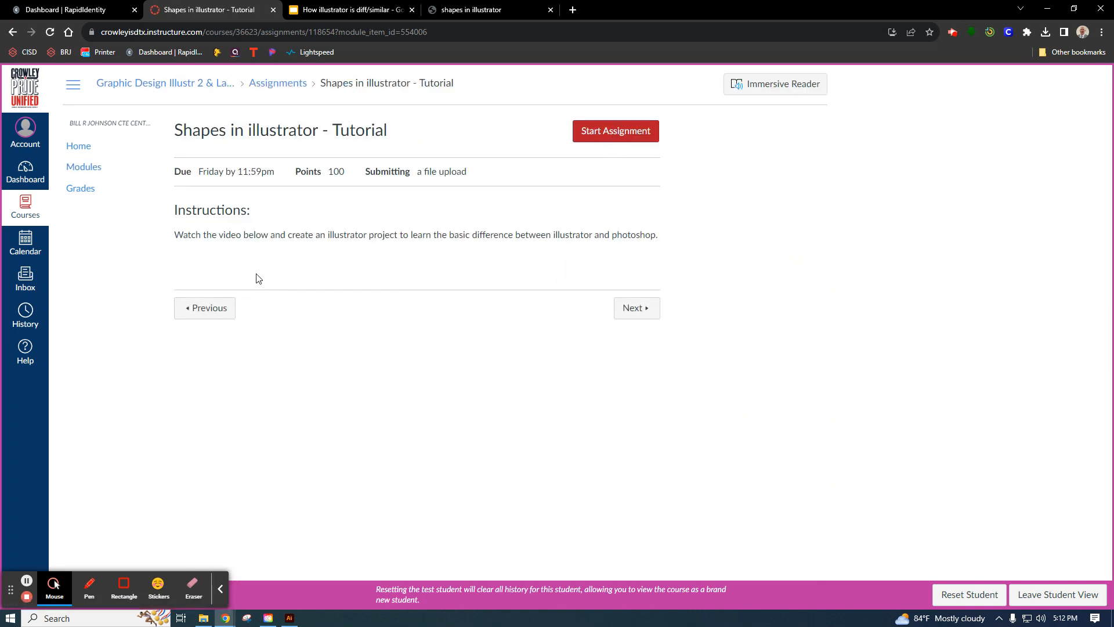
left_click(613, 139)
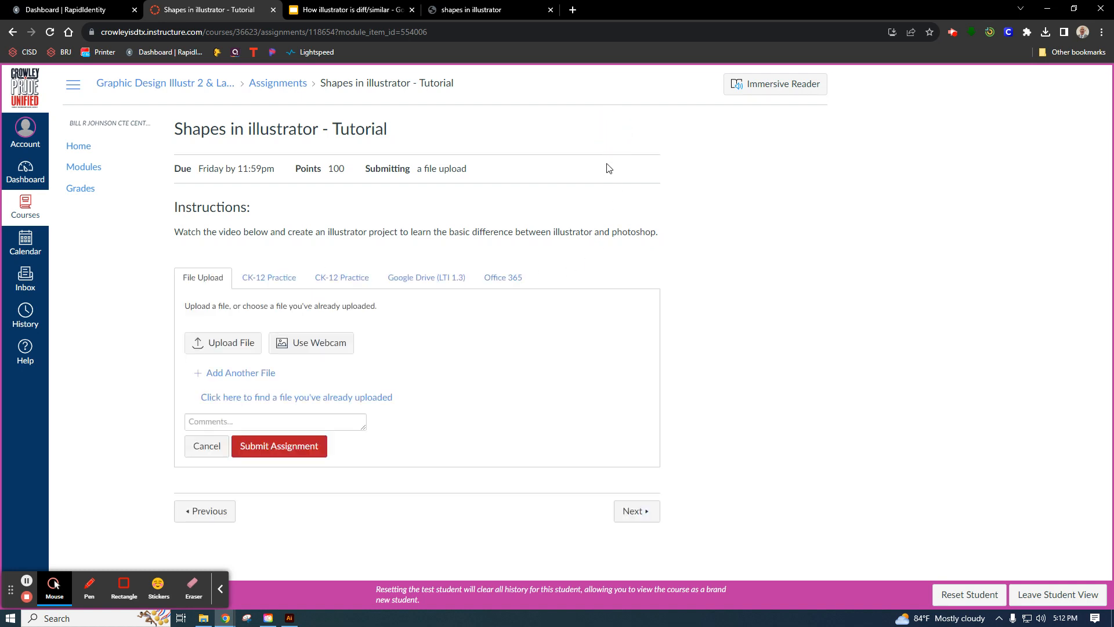
Attach shapes in illustator.ai from Downloads to the assignment's file upload and submit the assignment
left_click(302, 452)
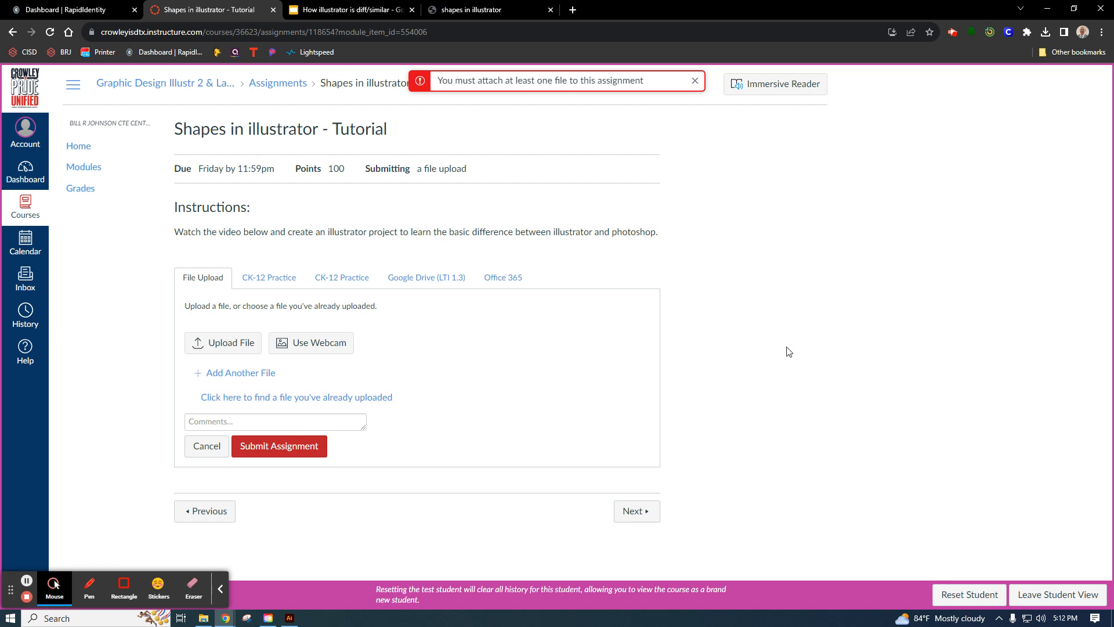
left_click(235, 343)
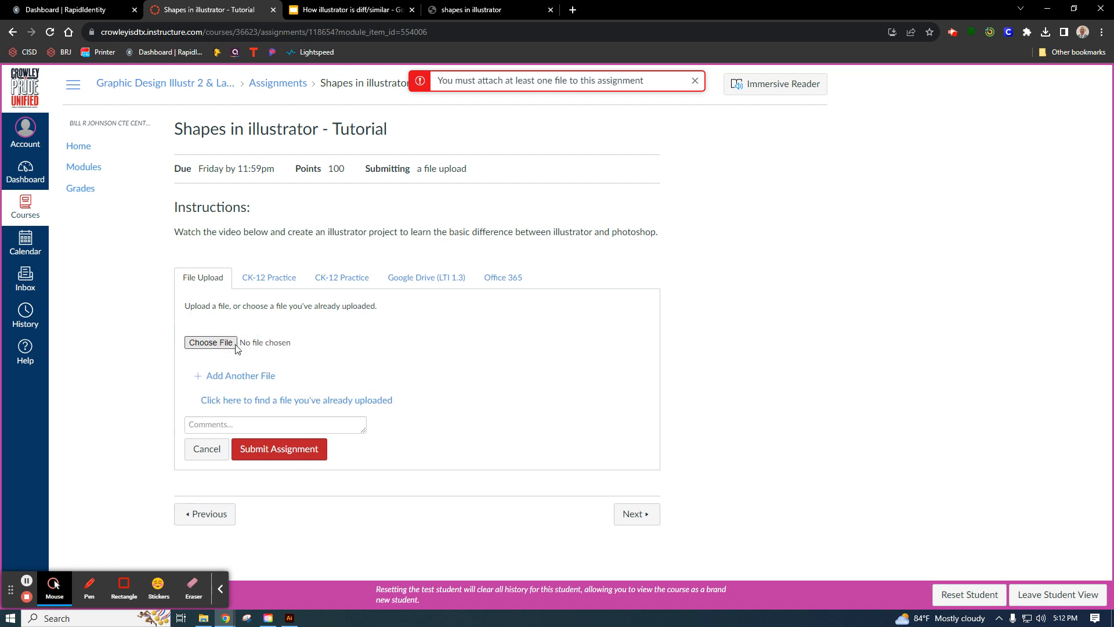
left_click(235, 346)
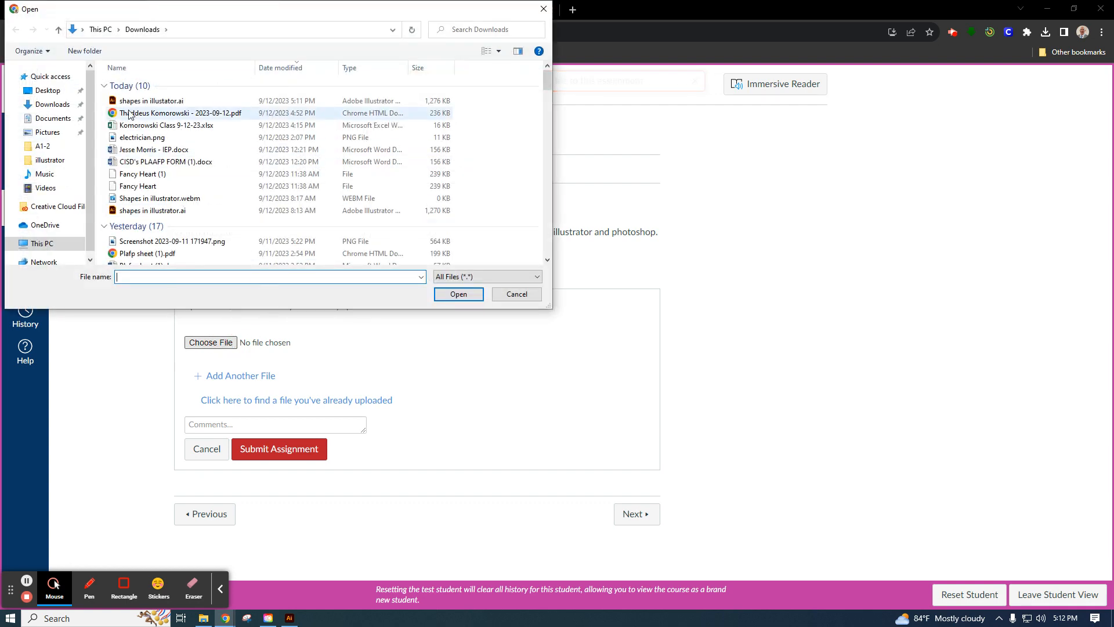
left_click(139, 101)
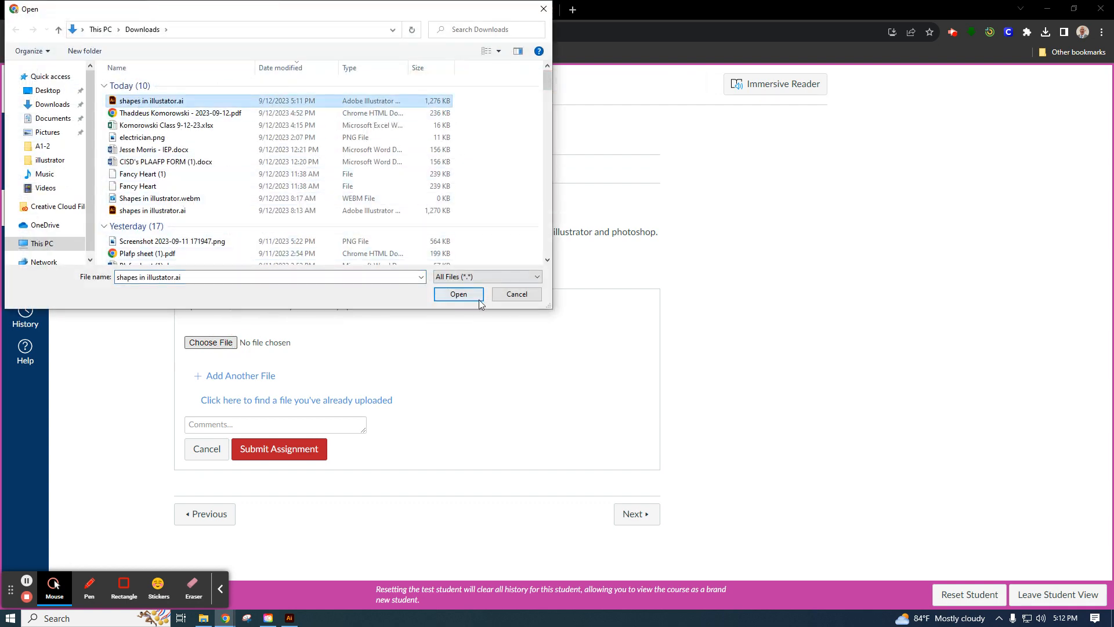
left_click(457, 296)
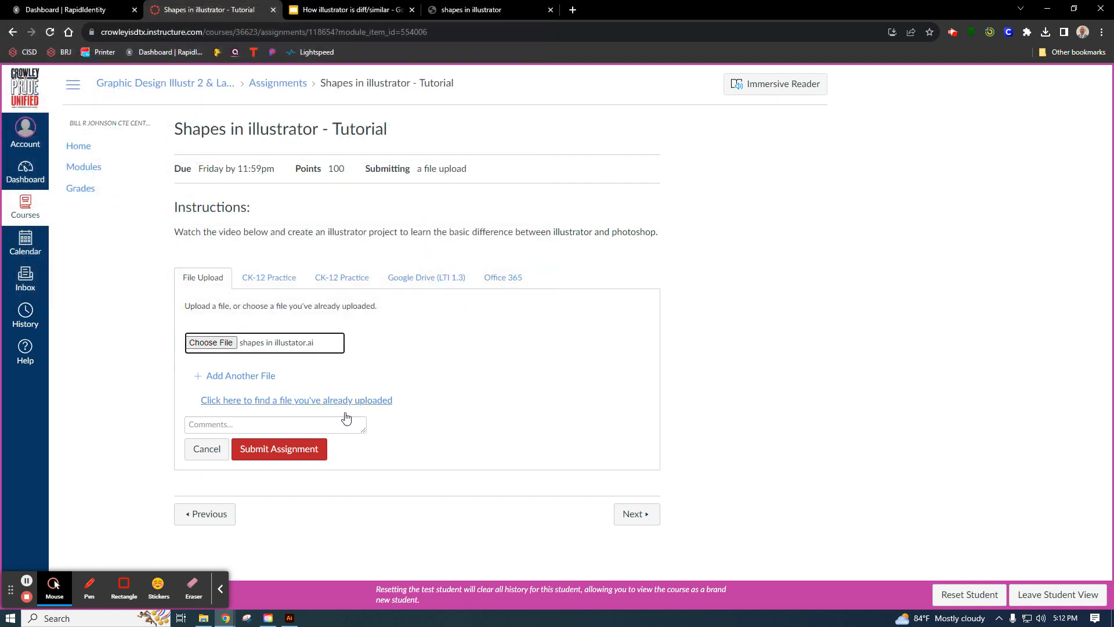
left_click(298, 452)
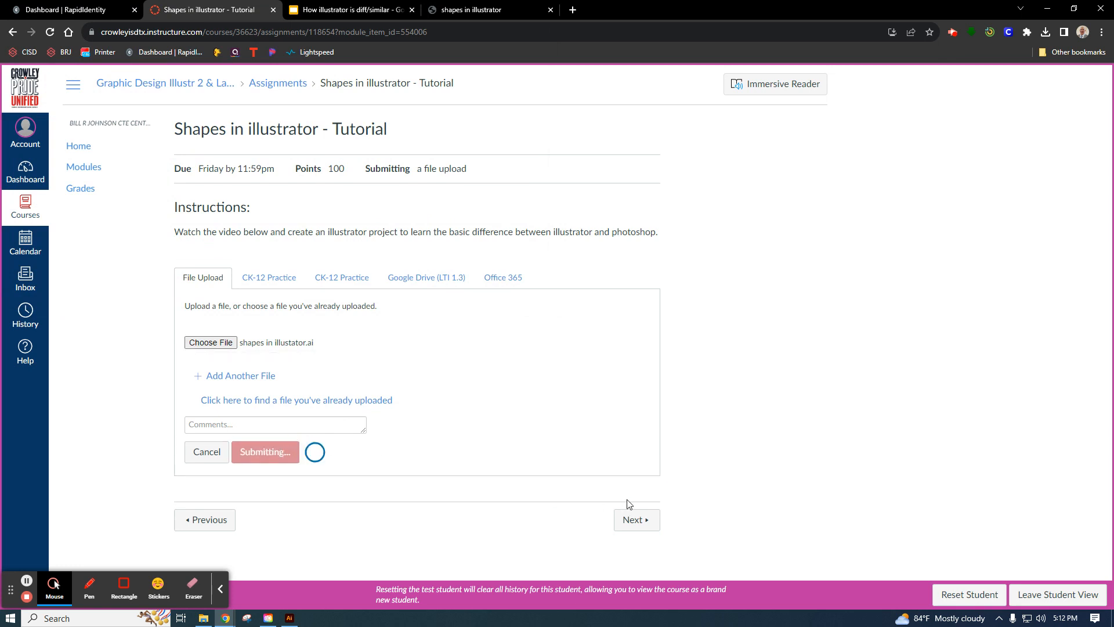